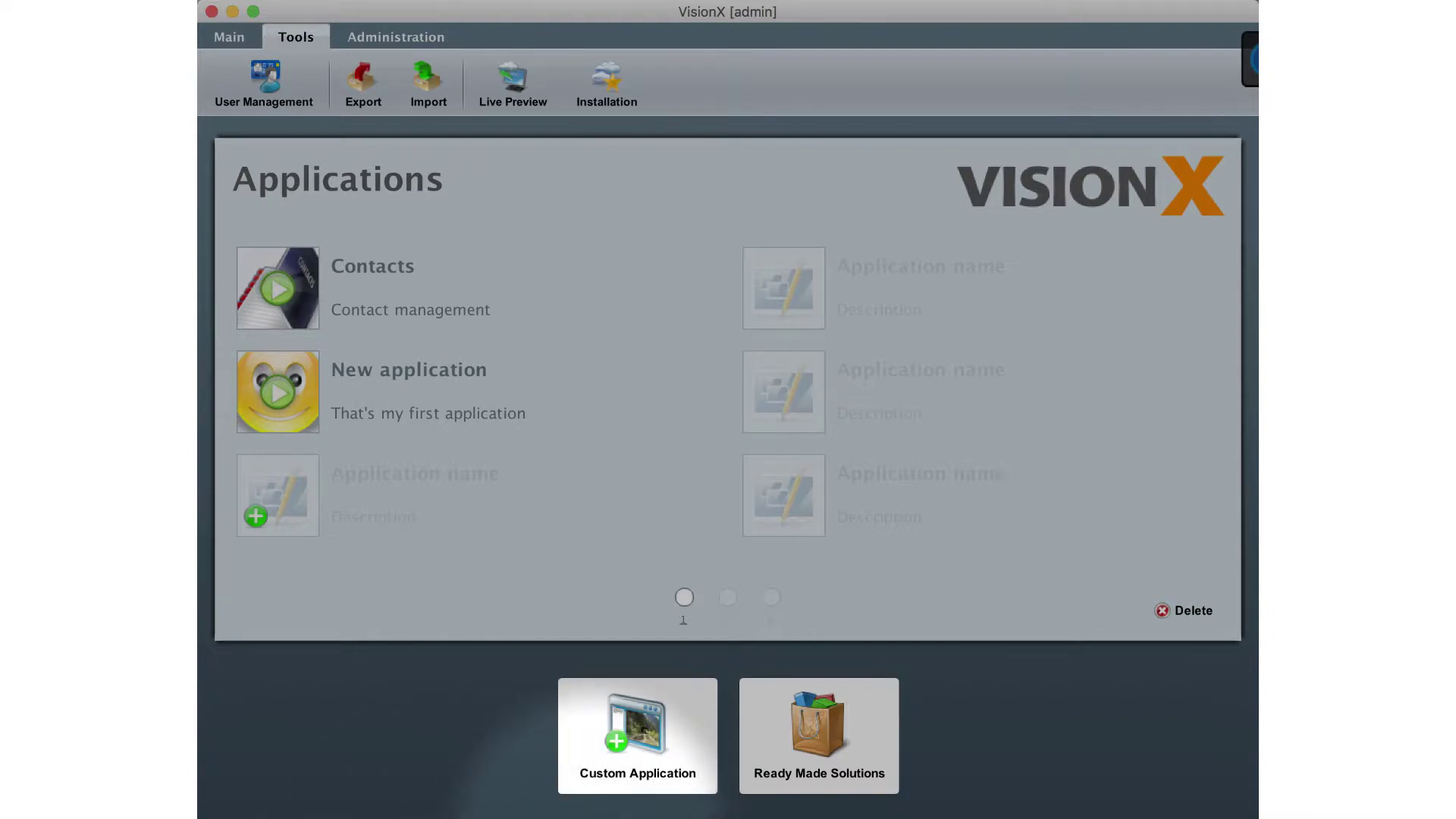
# Start a custom application titled 'My Awesome App' described as 'my first awesome application'.
pyautogui.click(649, 732)
pyautogui.write('My Awesome App')
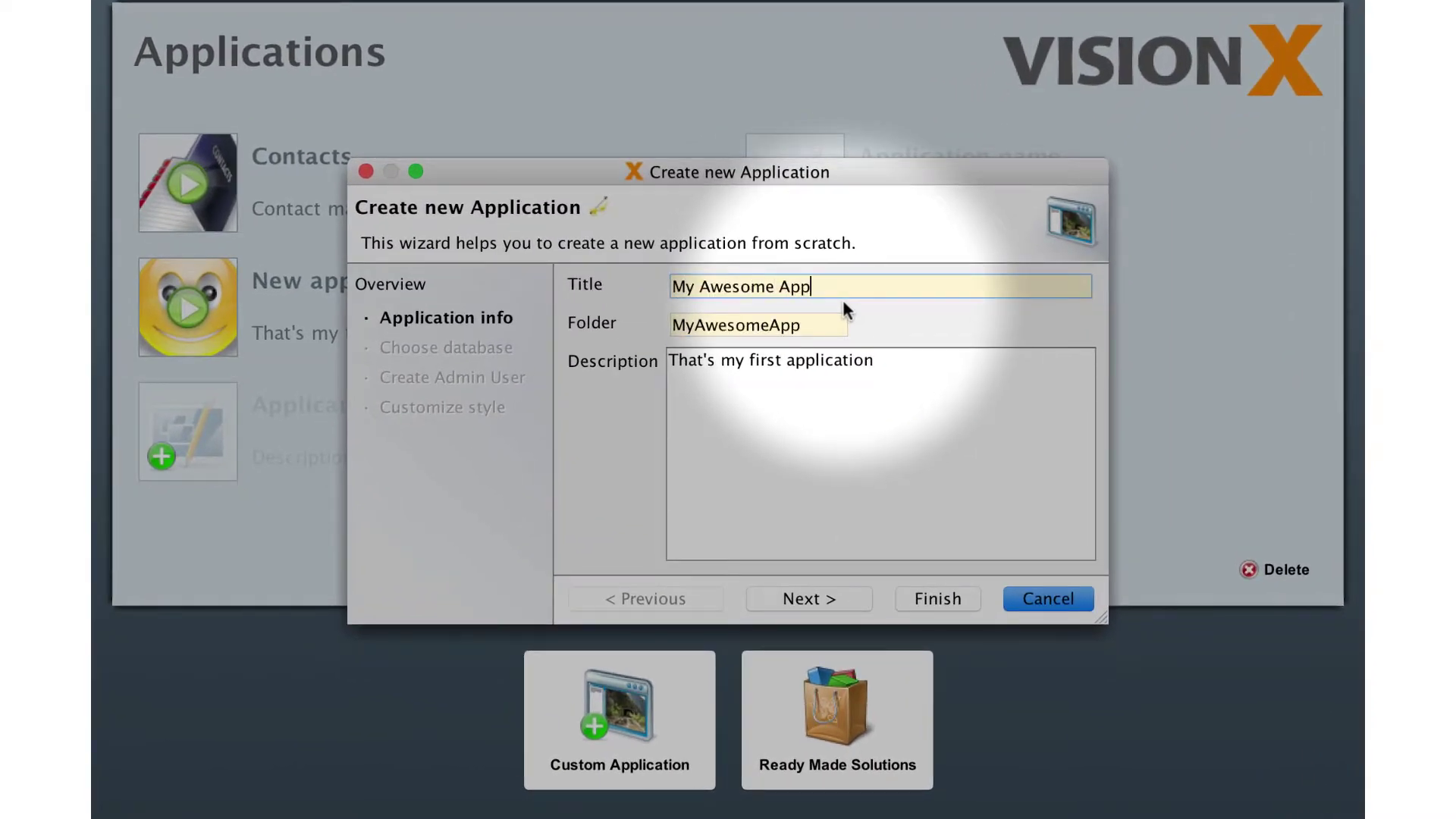
pyautogui.click(872, 361)
pyautogui.write('awesome')
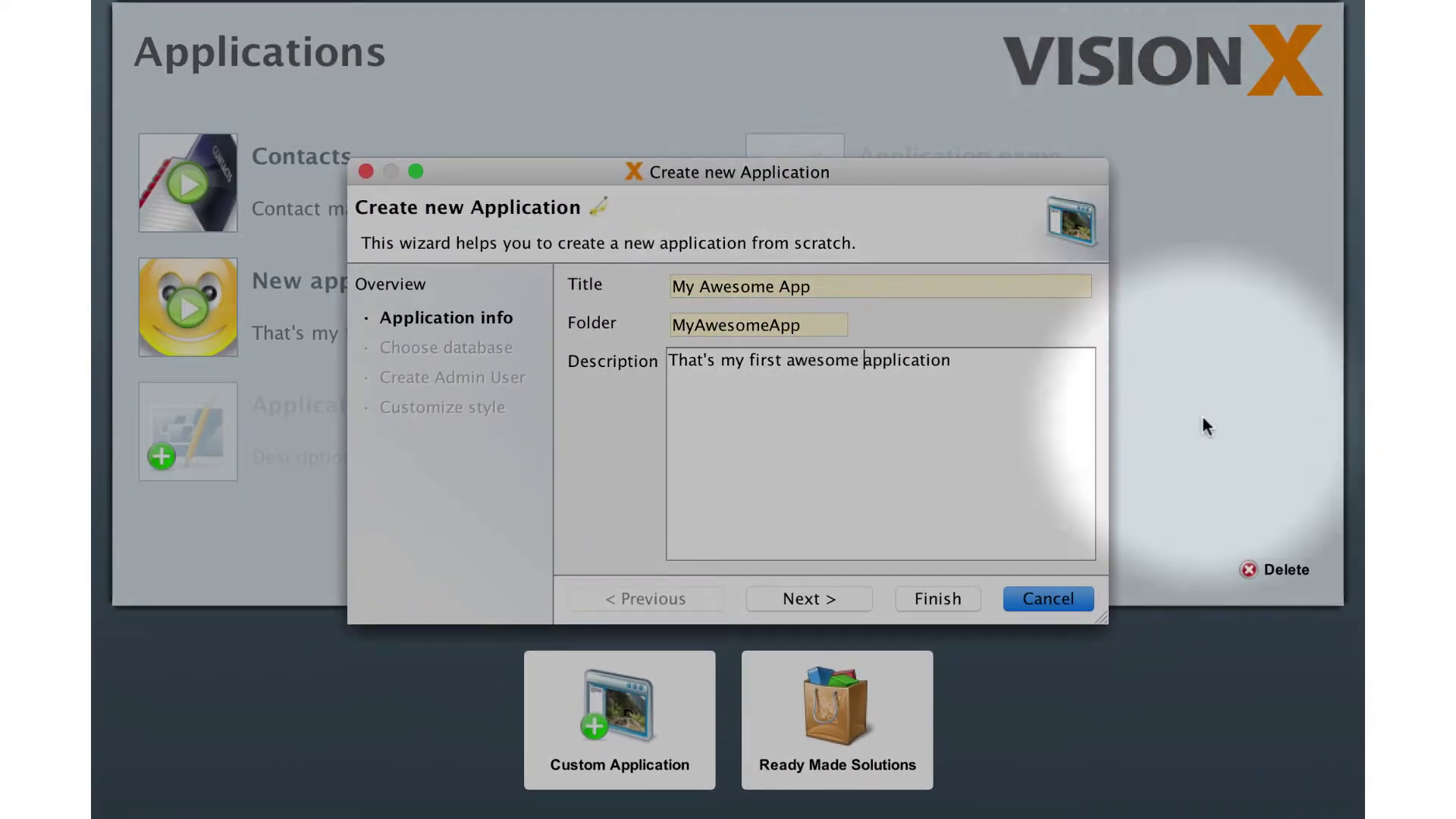
# Keep the default database and admin user settings and create the app with the Business background.
pyautogui.click(809, 599)
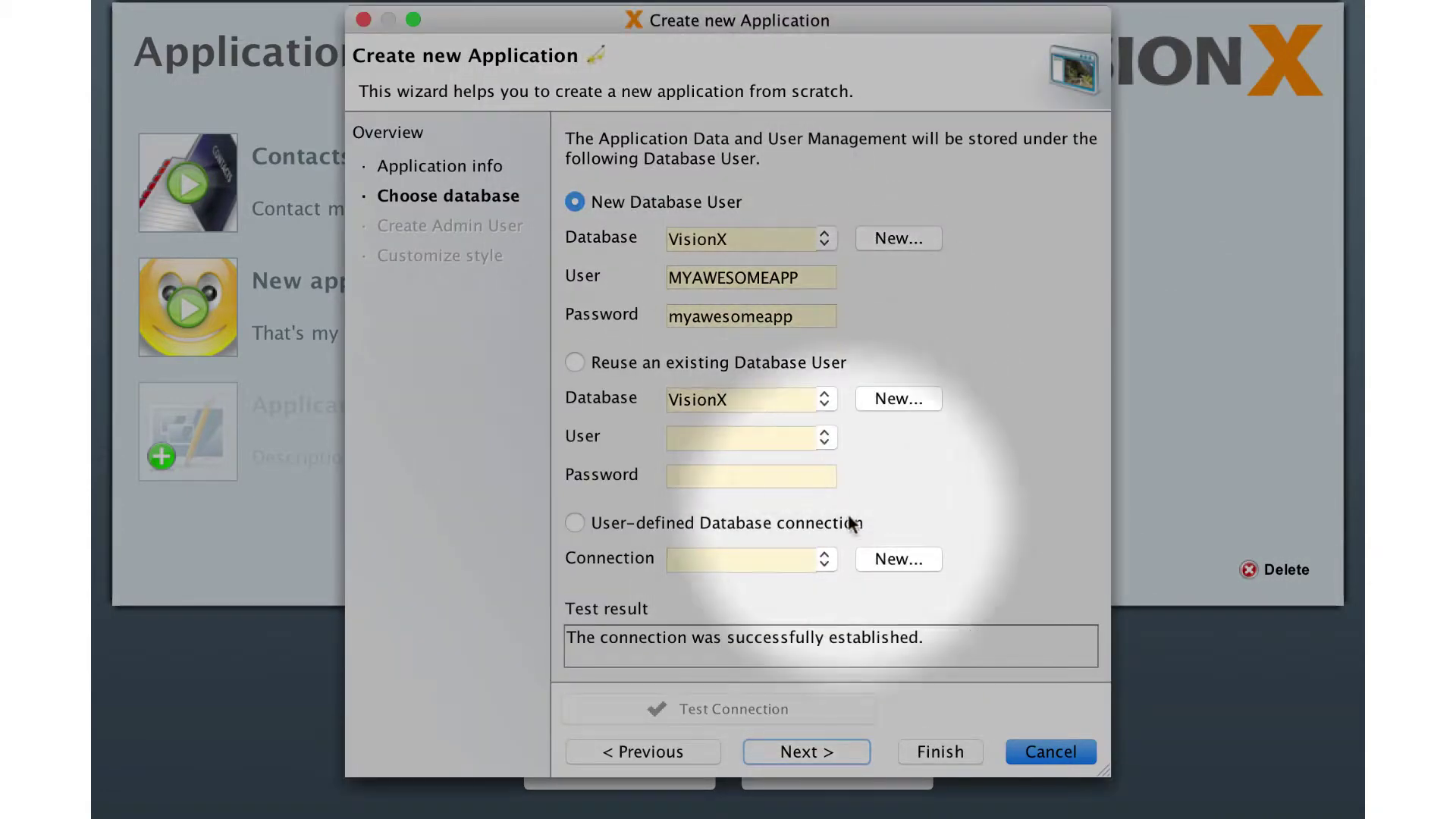
pyautogui.click(818, 755)
pyautogui.click(819, 751)
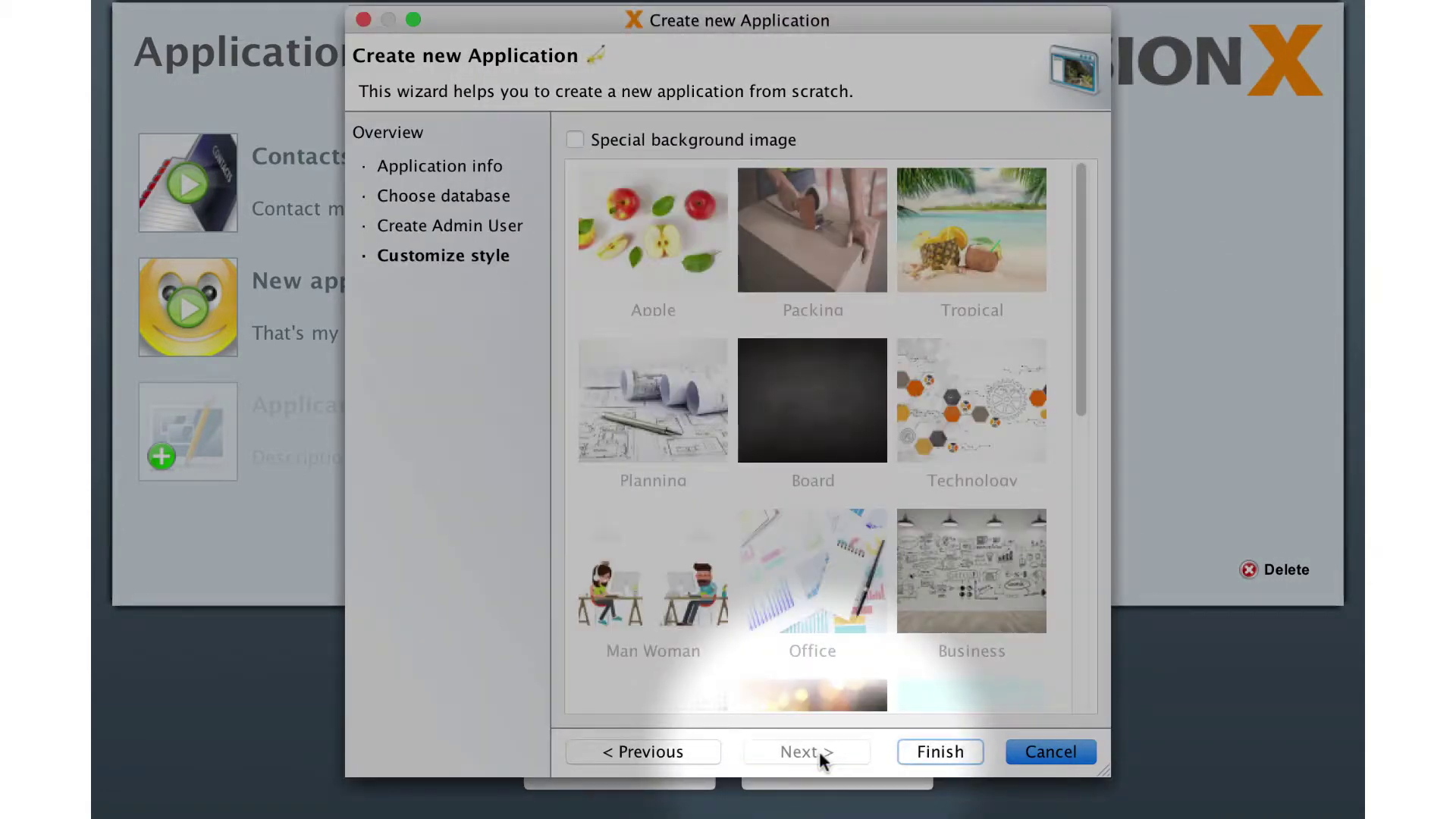
pyautogui.doubleClick(990, 573)
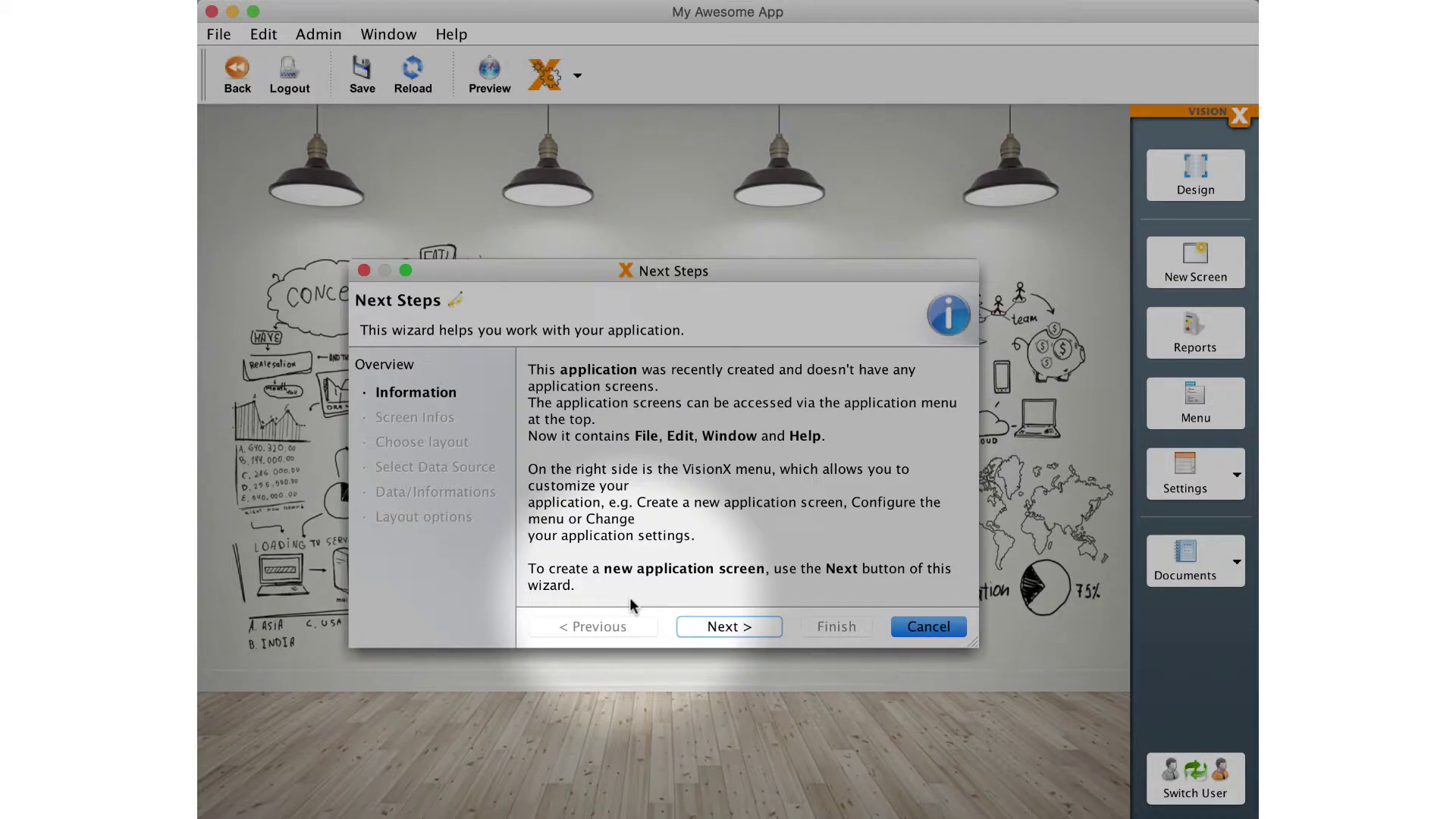
# Add a new screen titled 'Companies' using the Grid and Detail Form layout.
pyautogui.click(721, 628)
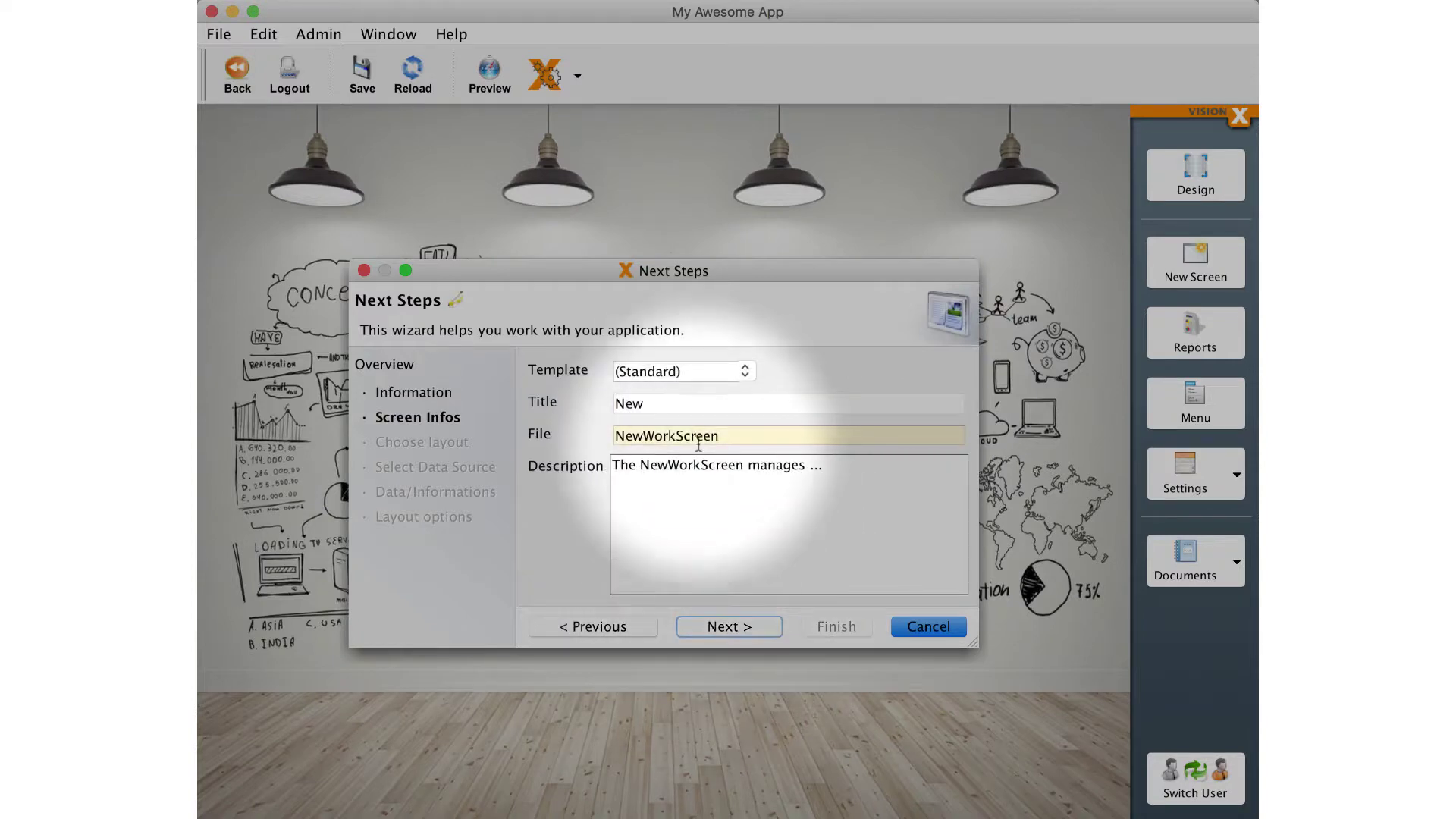
pyautogui.click(689, 403)
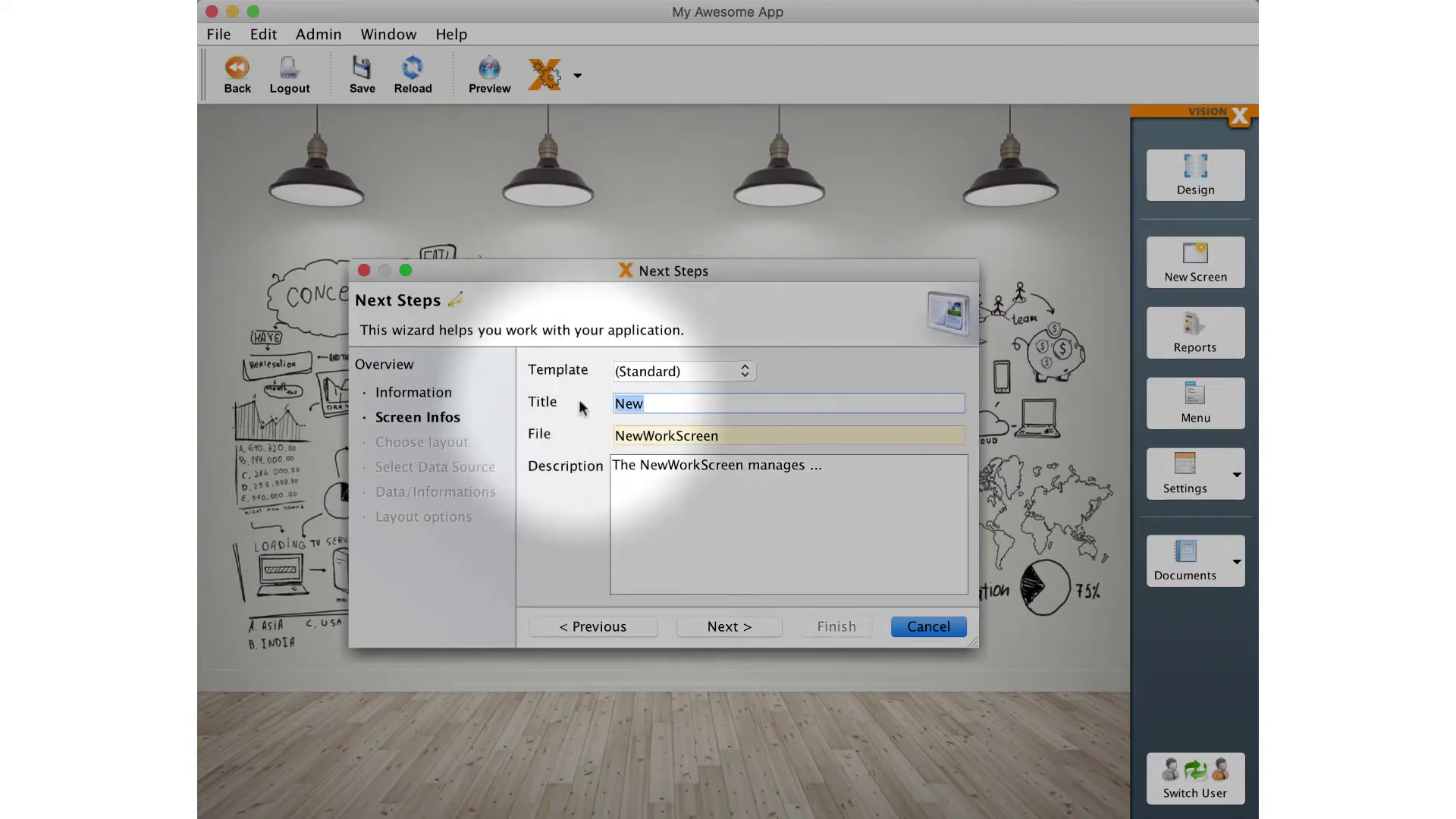
pyautogui.write('Companies')
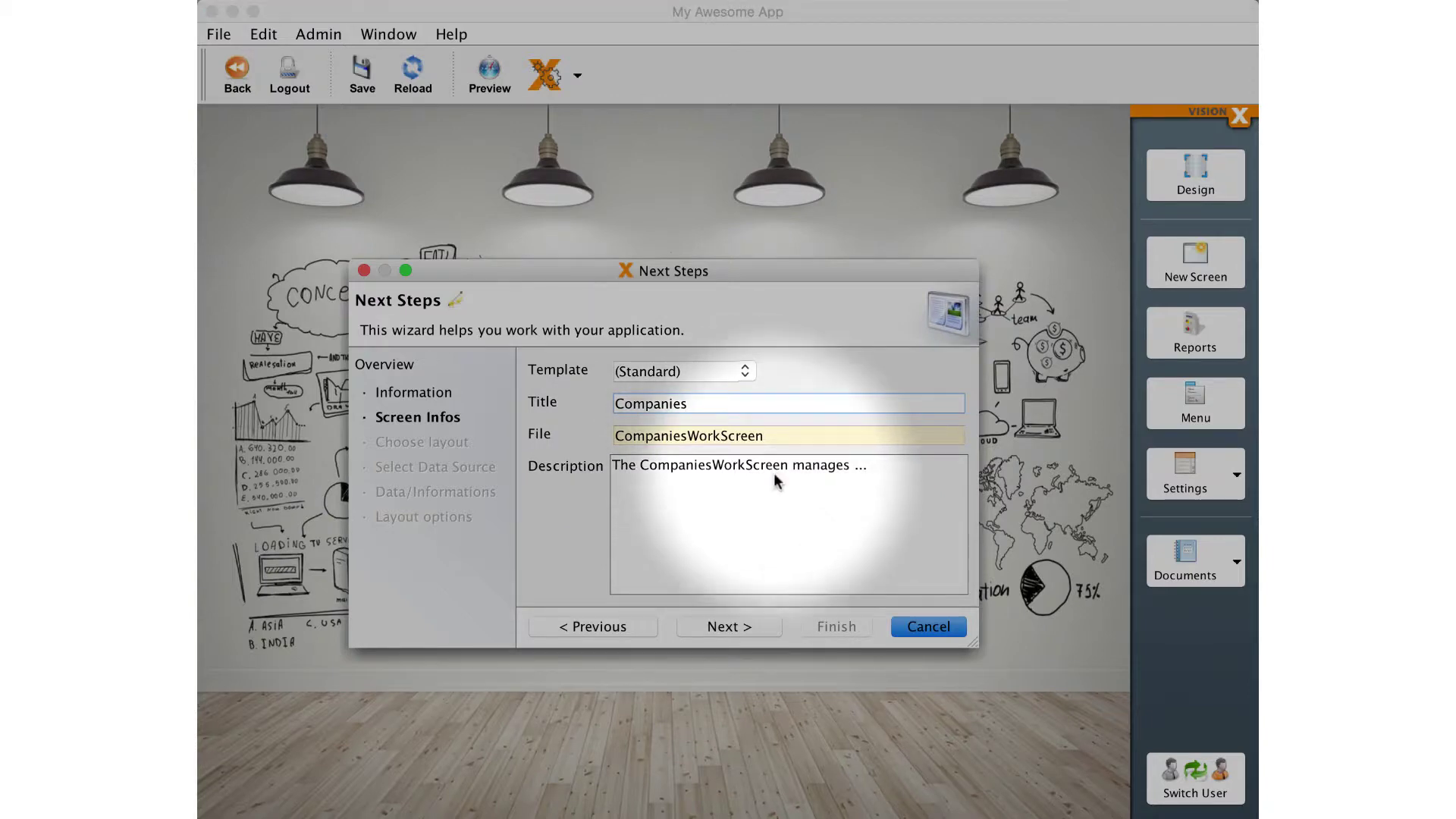
pyautogui.click(747, 626)
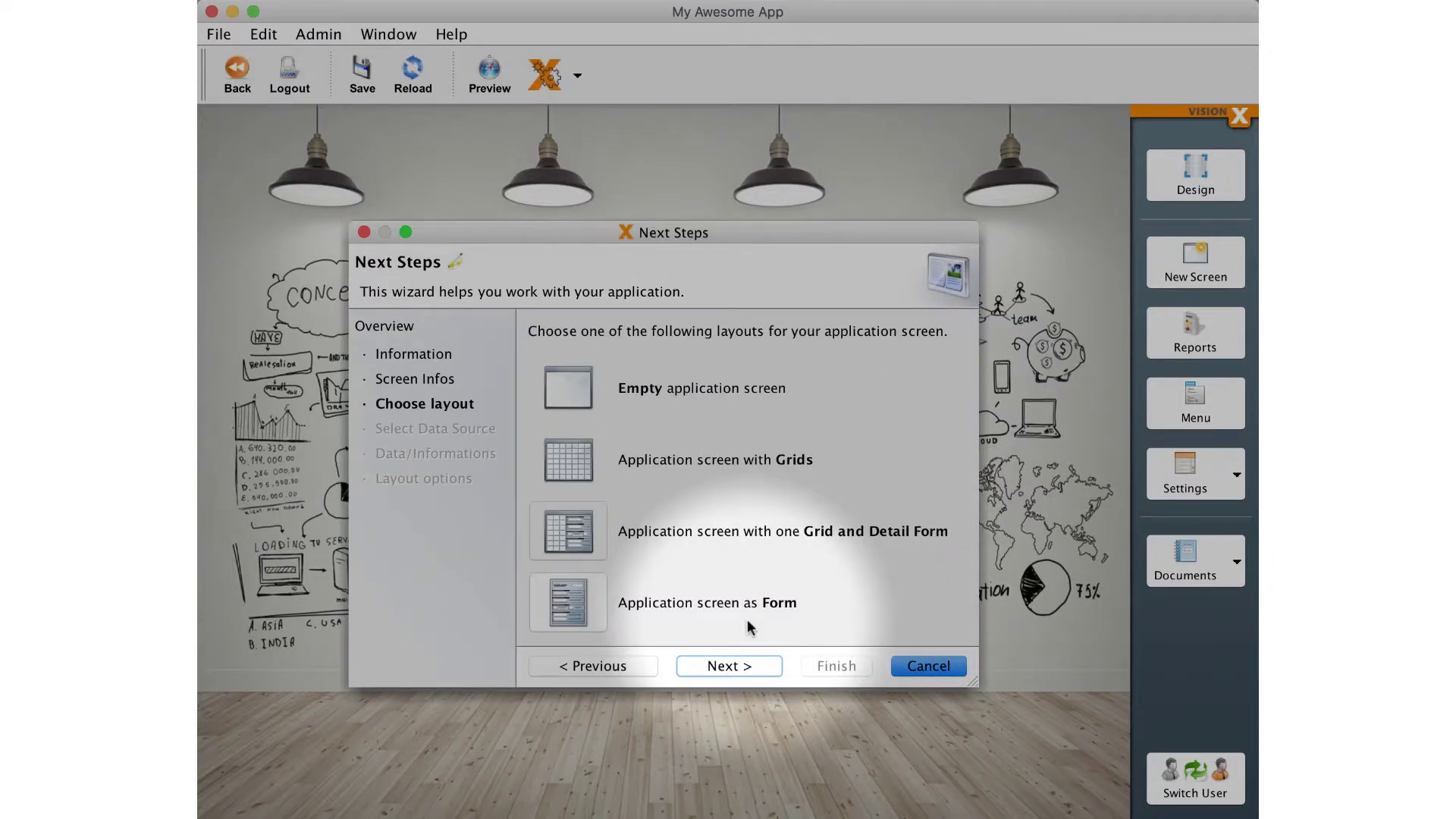
pyautogui.click(751, 666)
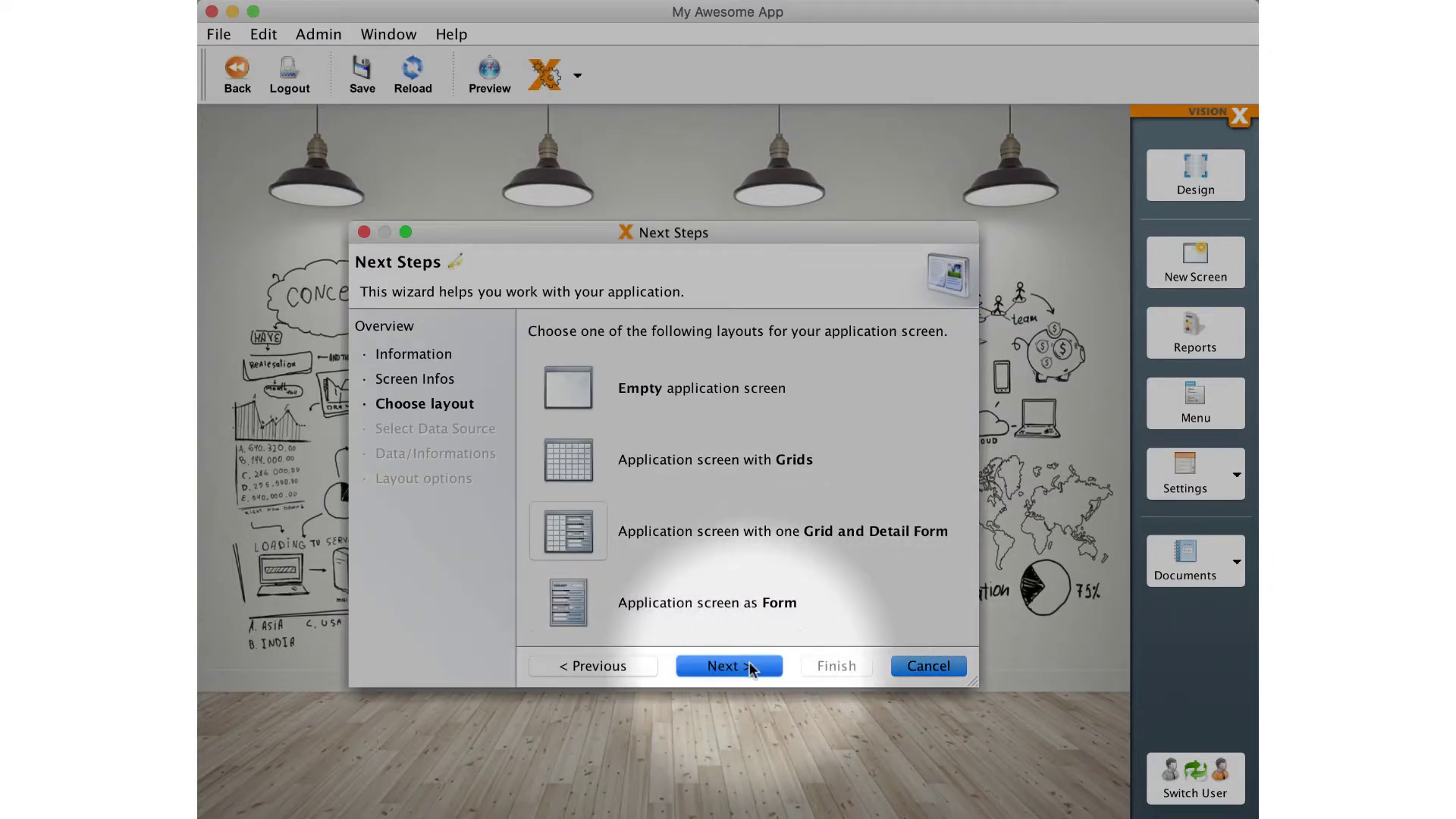
# Define the fields Name, Email, Phone, Website, Contact Name and Contact Phone.
pyautogui.click(743, 664)
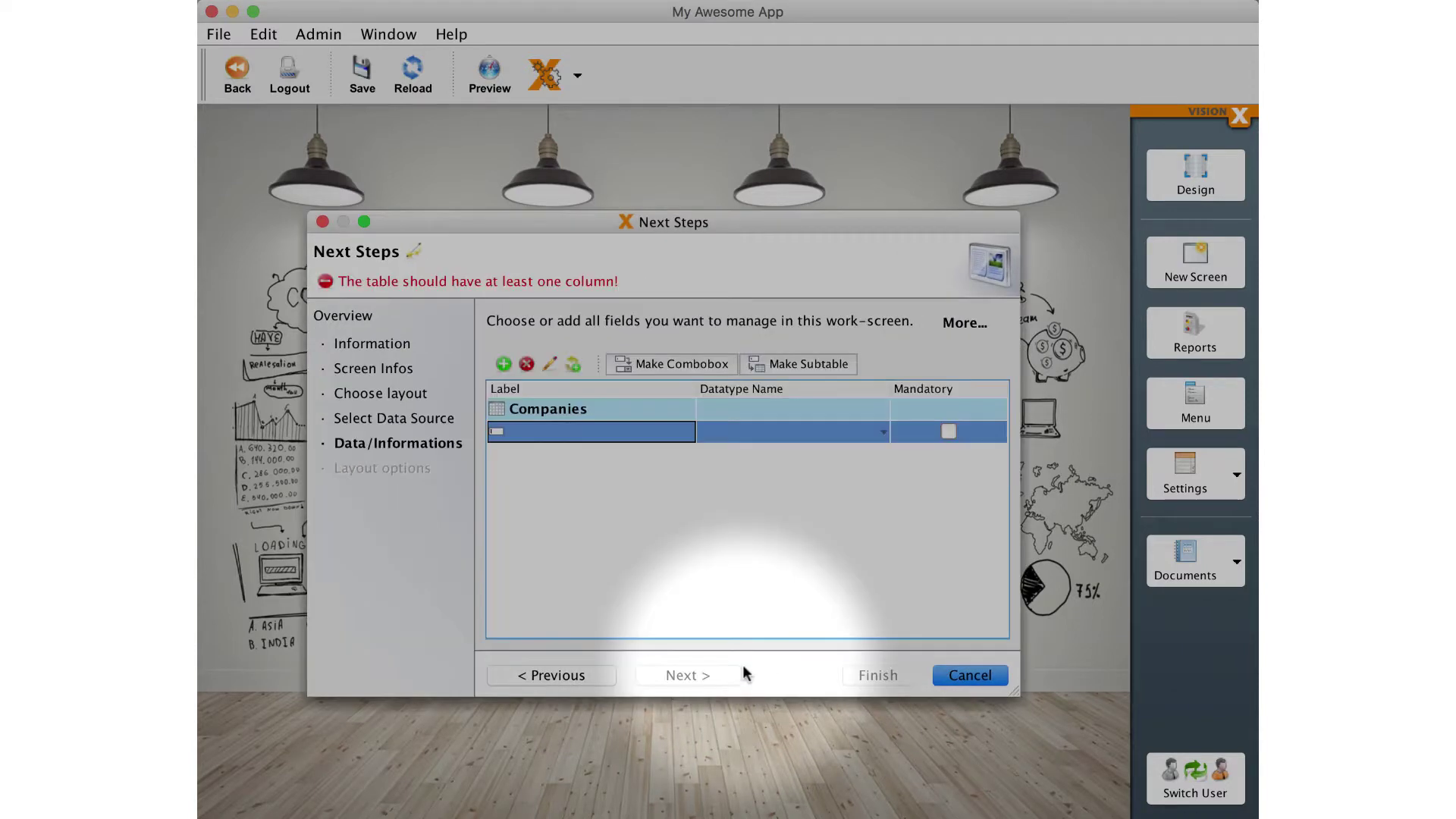
pyautogui.click(644, 429)
pyautogui.write('Name')
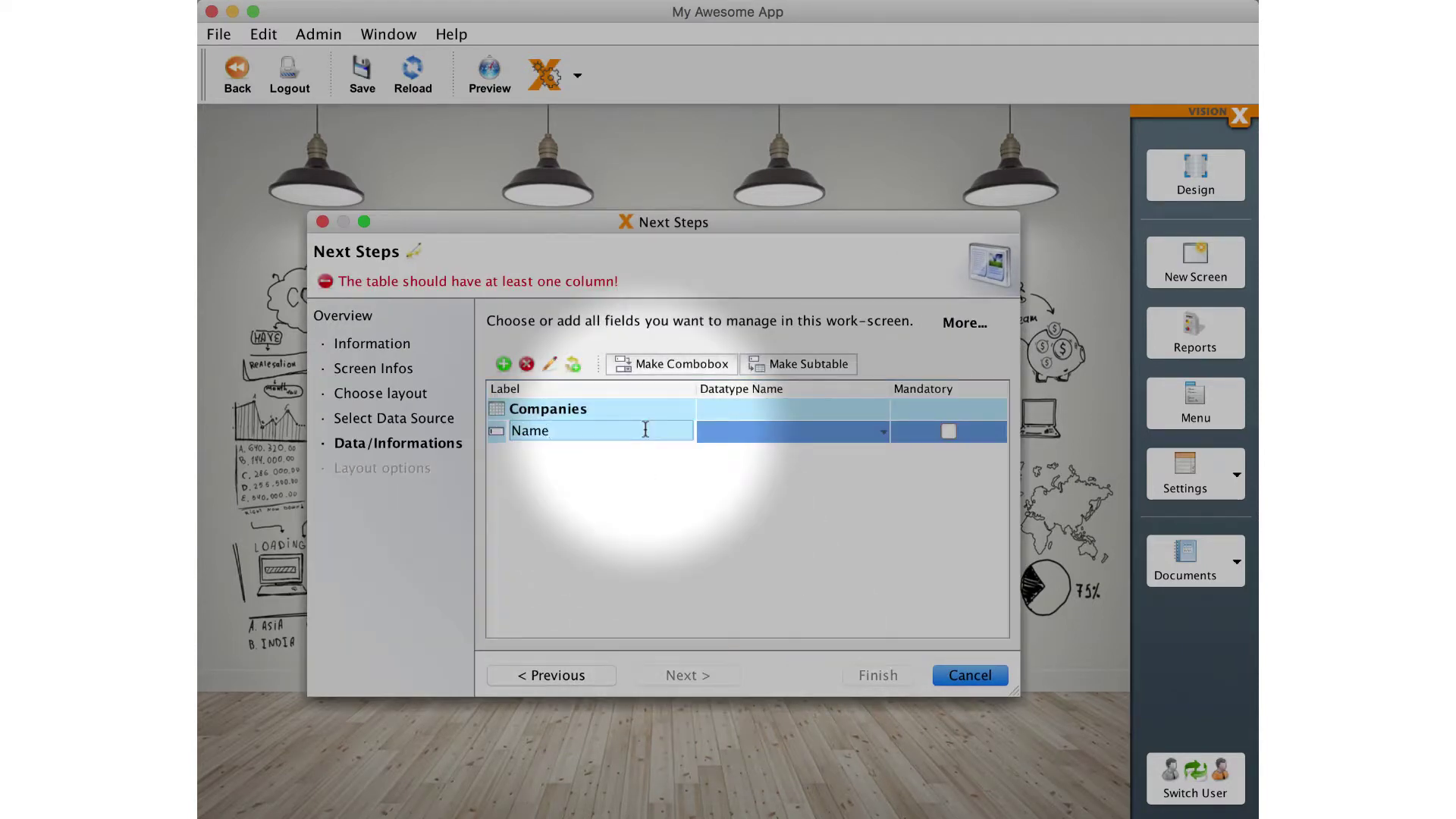
pyautogui.press('Return')
pyautogui.write('Email')
pyautogui.press('Return')
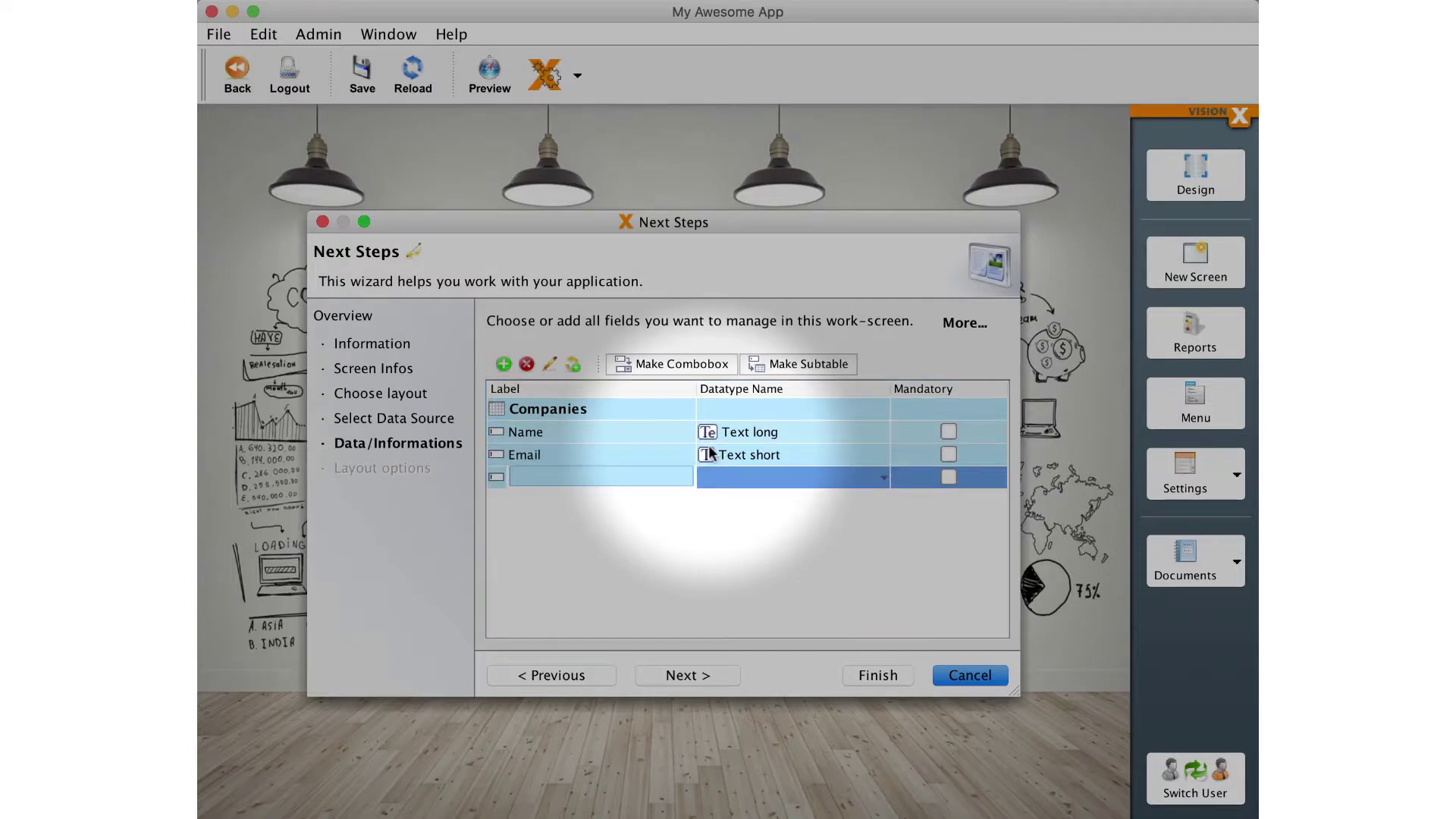
pyautogui.write('Phone')
pyautogui.press('Return')
pyautogui.write('Website')
pyautogui.press('Return')
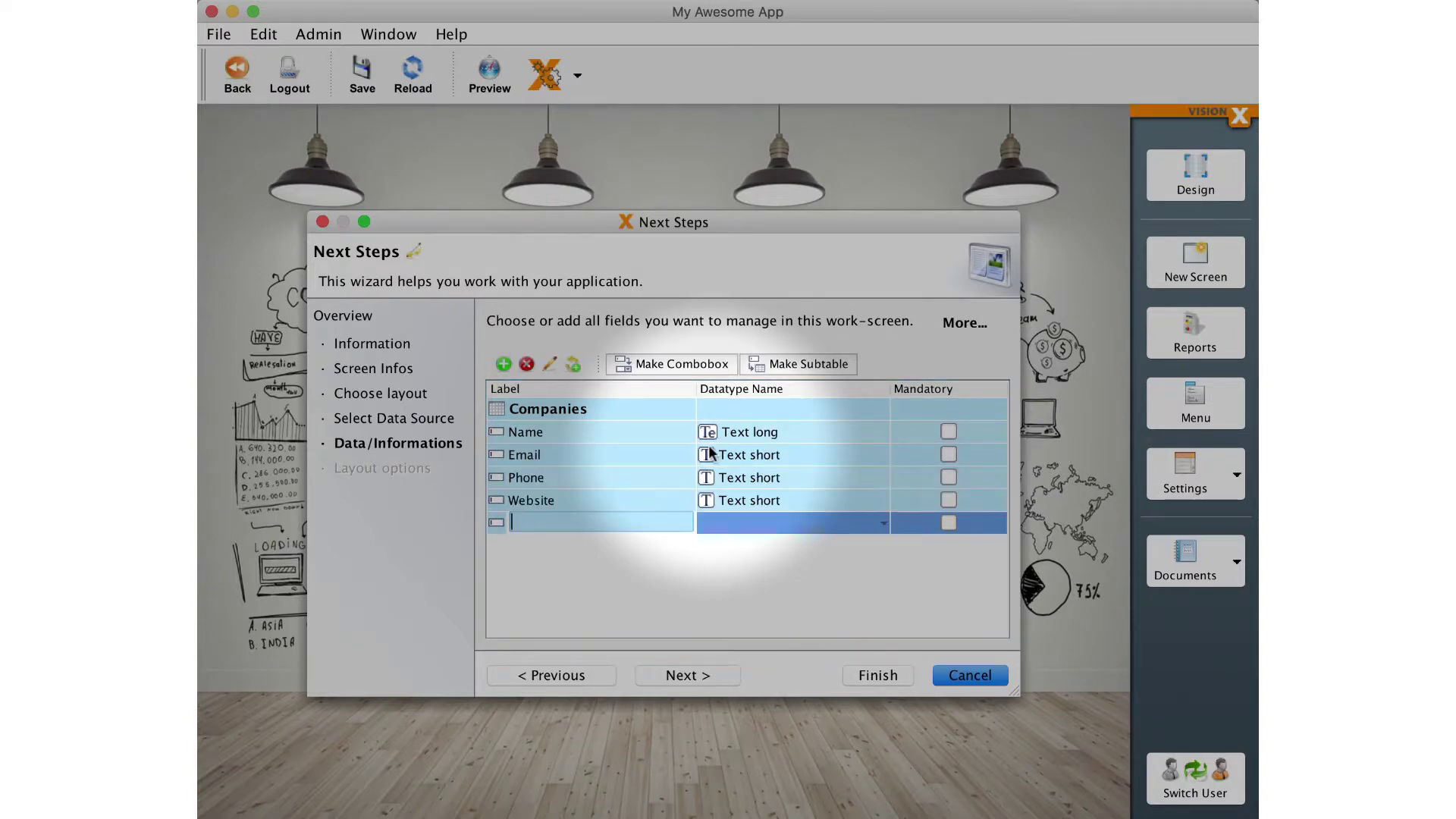
pyautogui.write('Contact Name')
pyautogui.press('Return')
pyautogui.write('Contact Phone')
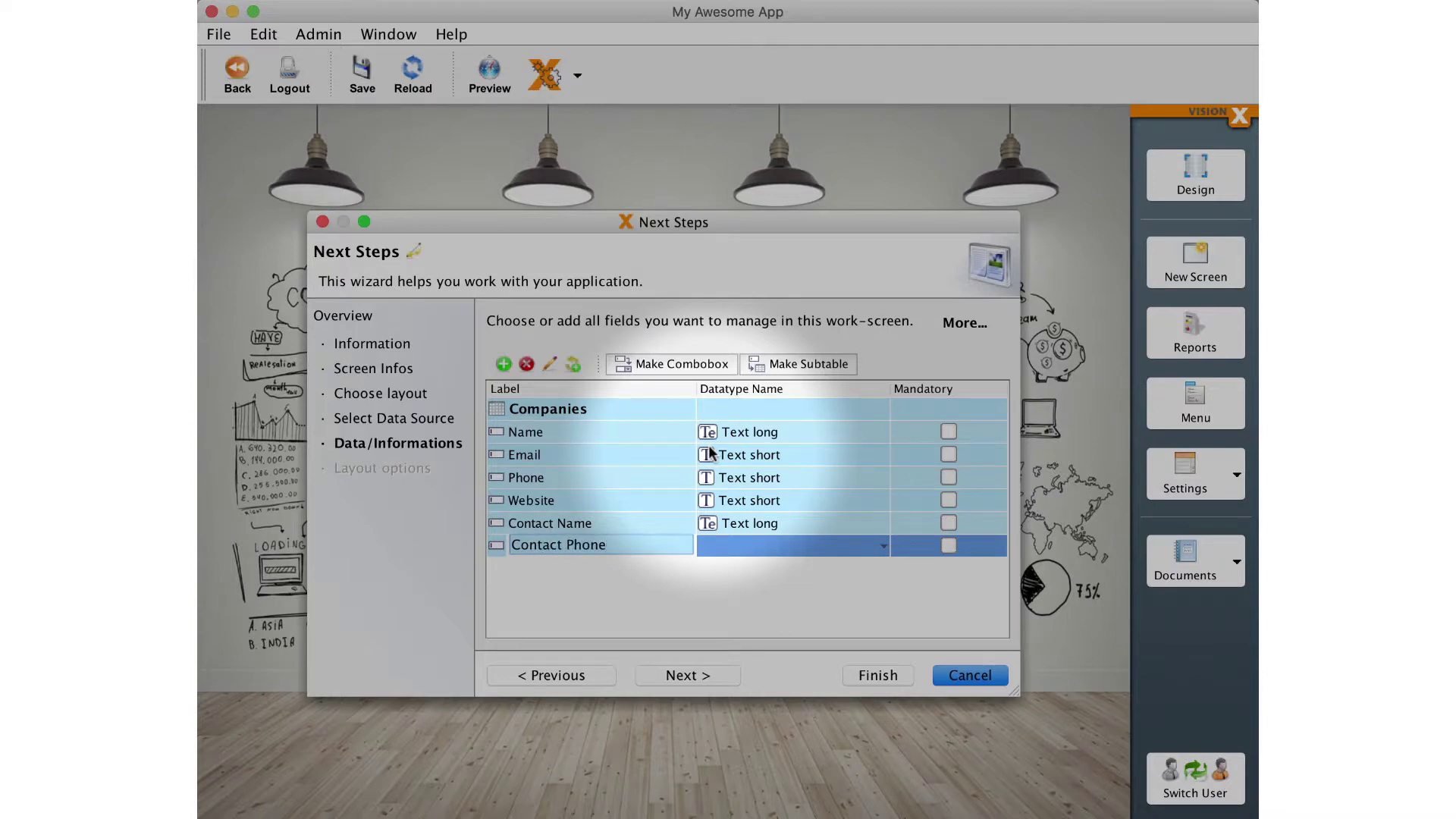
pyautogui.press('Return')
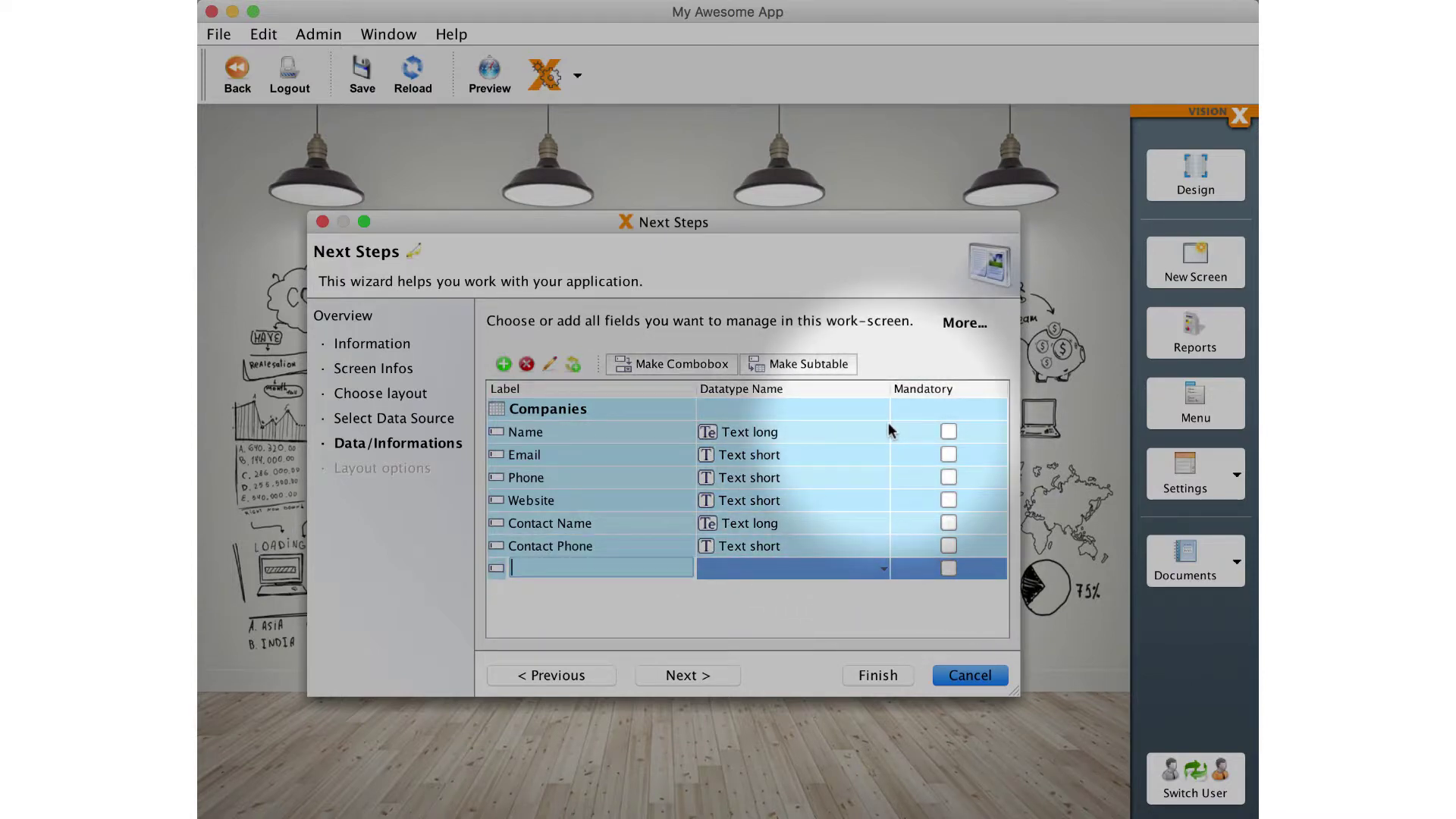
# Mark Name, Email and Phone as mandatory and generate the screen.
pyautogui.click(948, 432)
pyautogui.click(949, 454)
pyautogui.click(948, 477)
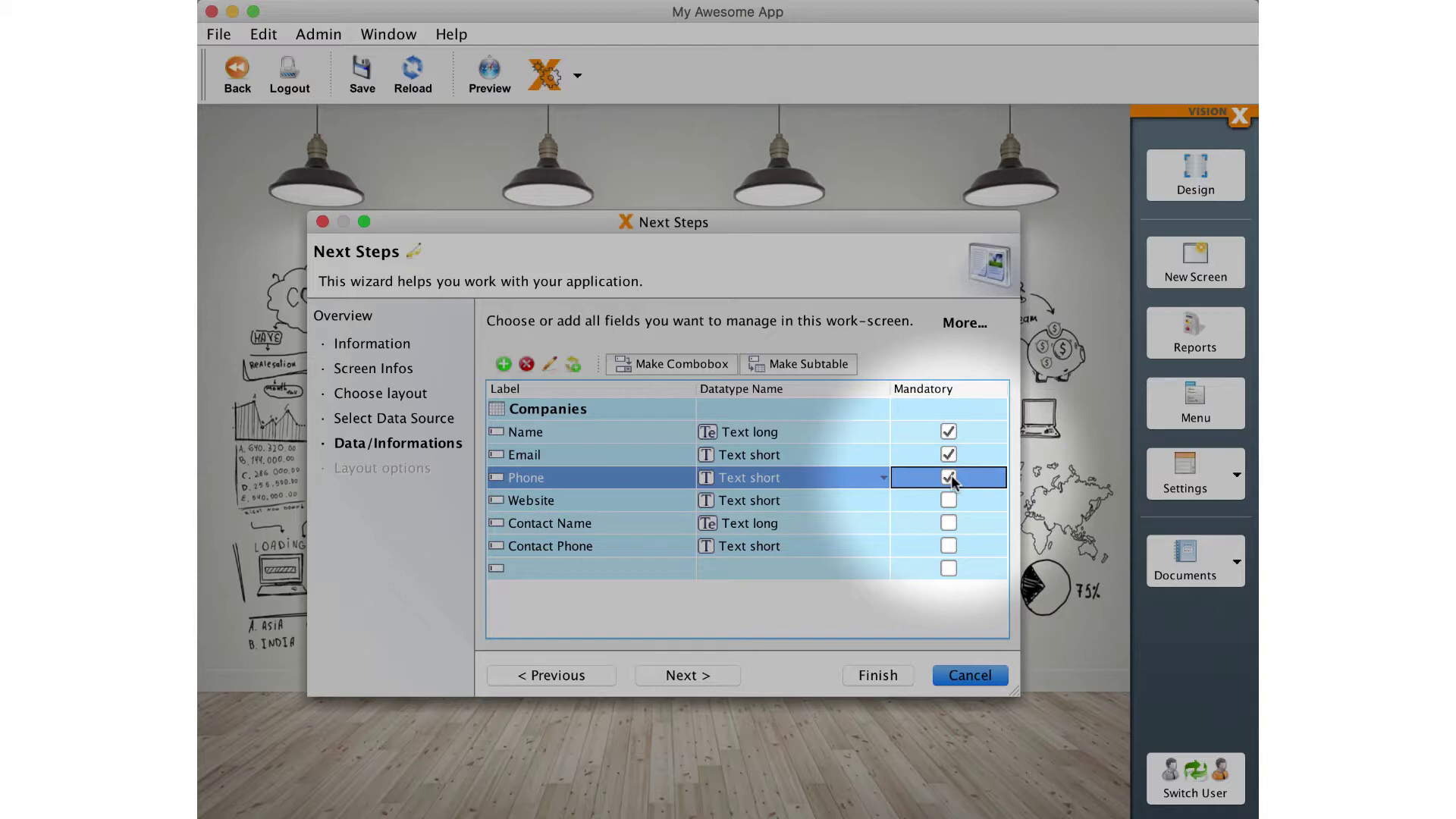
pyautogui.click(878, 675)
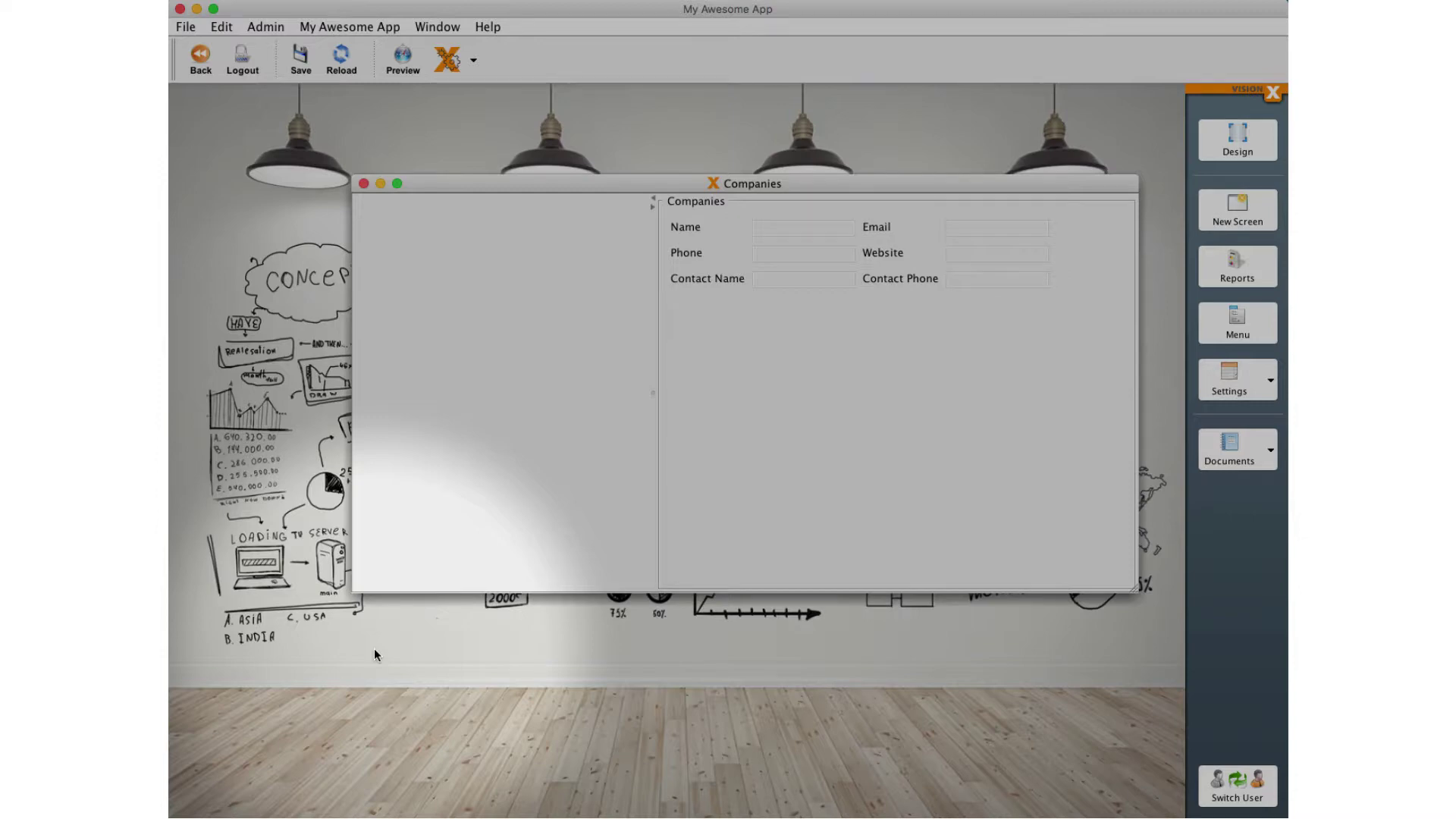
# Open the generated Companies screen in the designer once processing completes.
pyautogui.click(1261, 147)
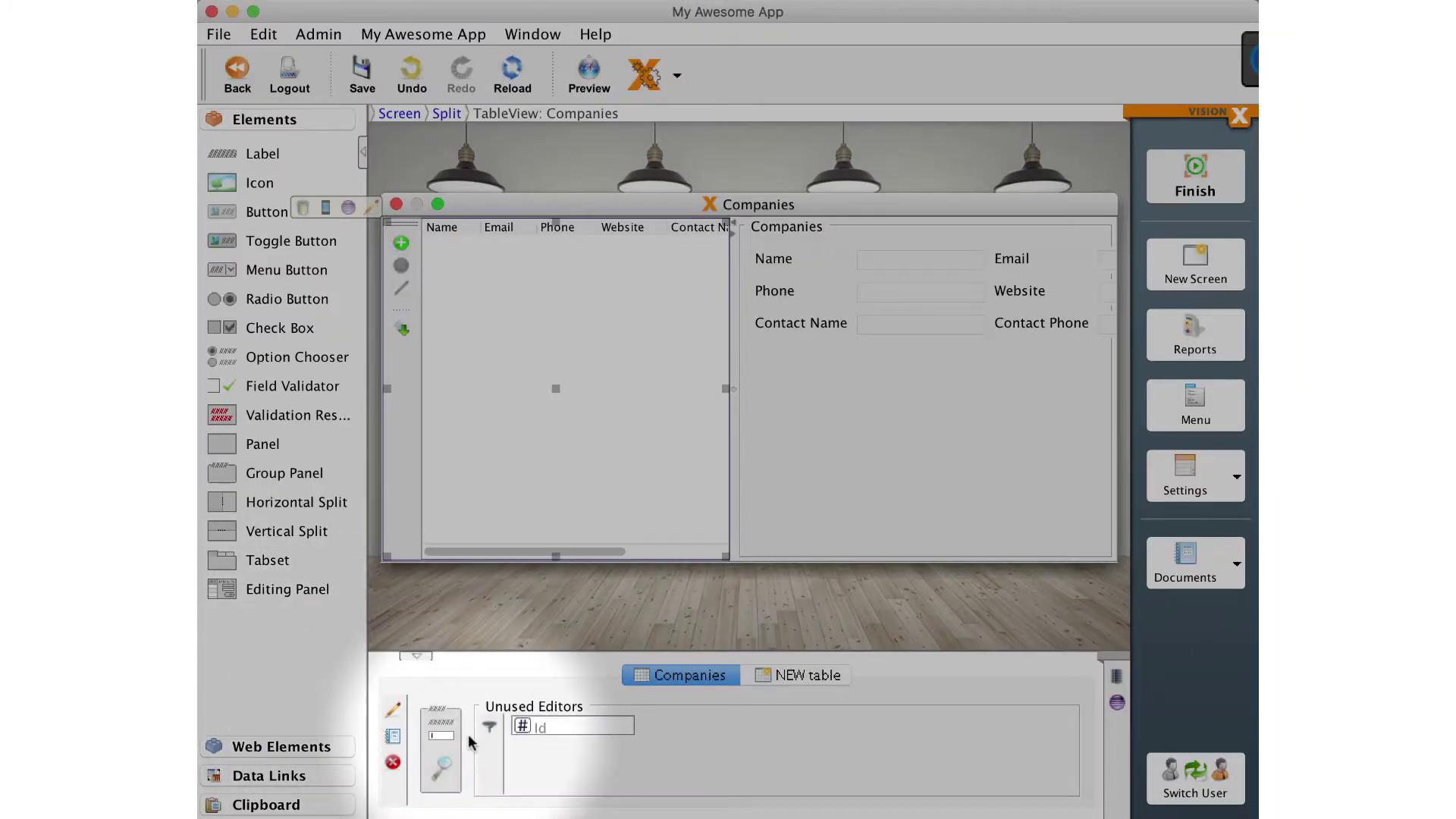
# Add a Search text field above the Companies table and hide its Website, Contact Name and Contact Phone columns.
pyautogui.moveTo(453, 749); pyautogui.dragTo(578, 250)
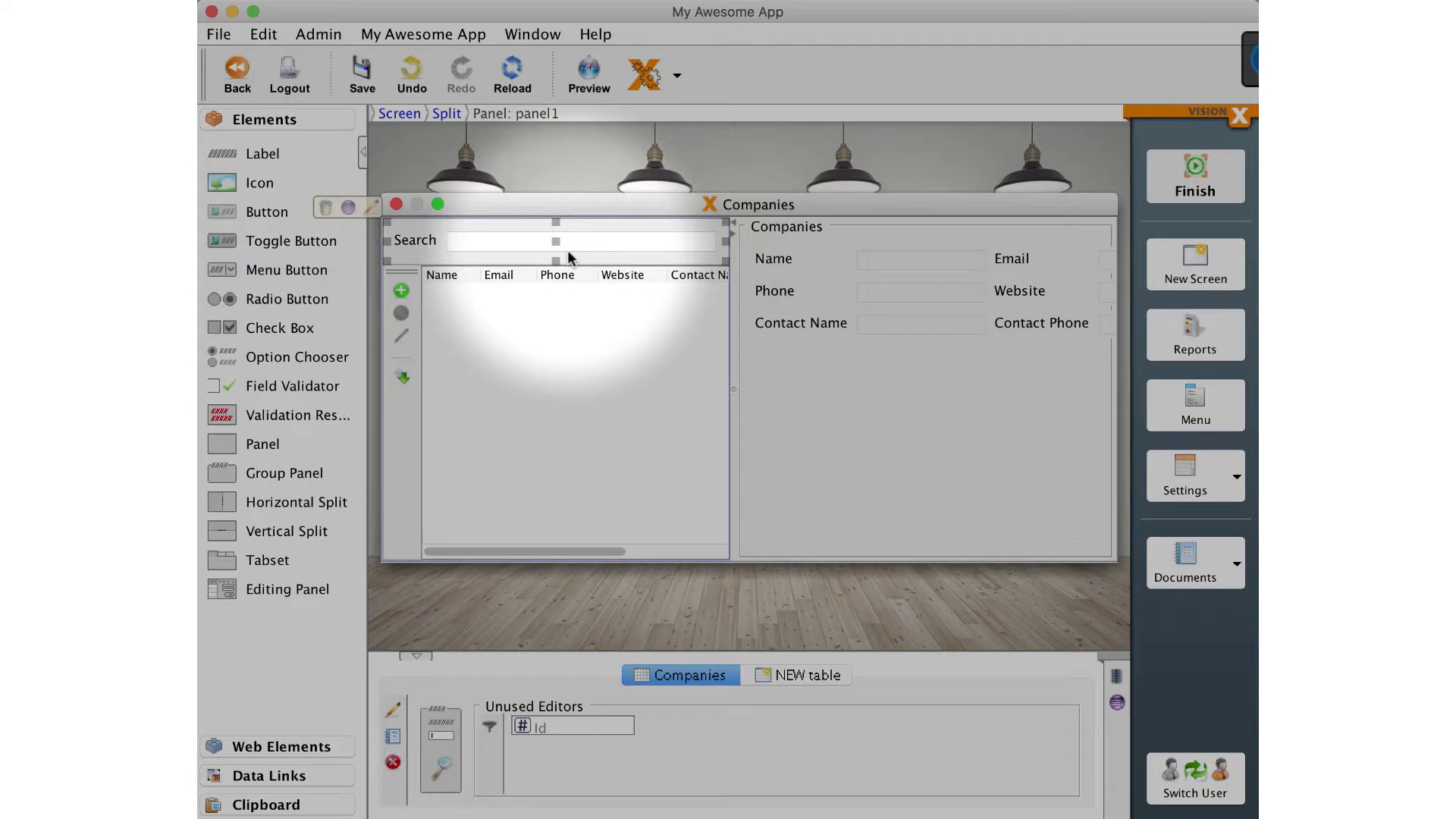
pyautogui.click(569, 469)
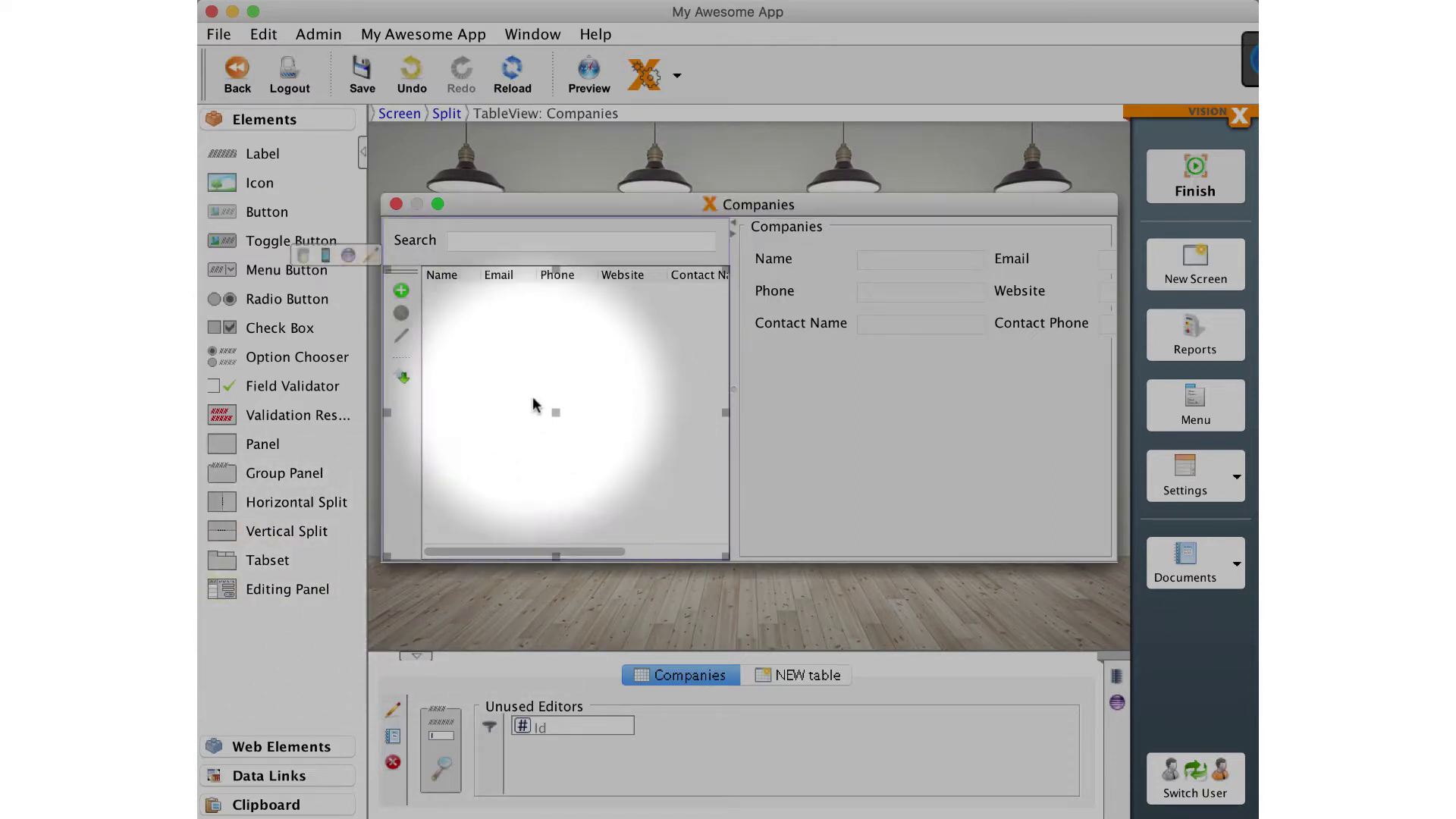
pyautogui.click(372, 258)
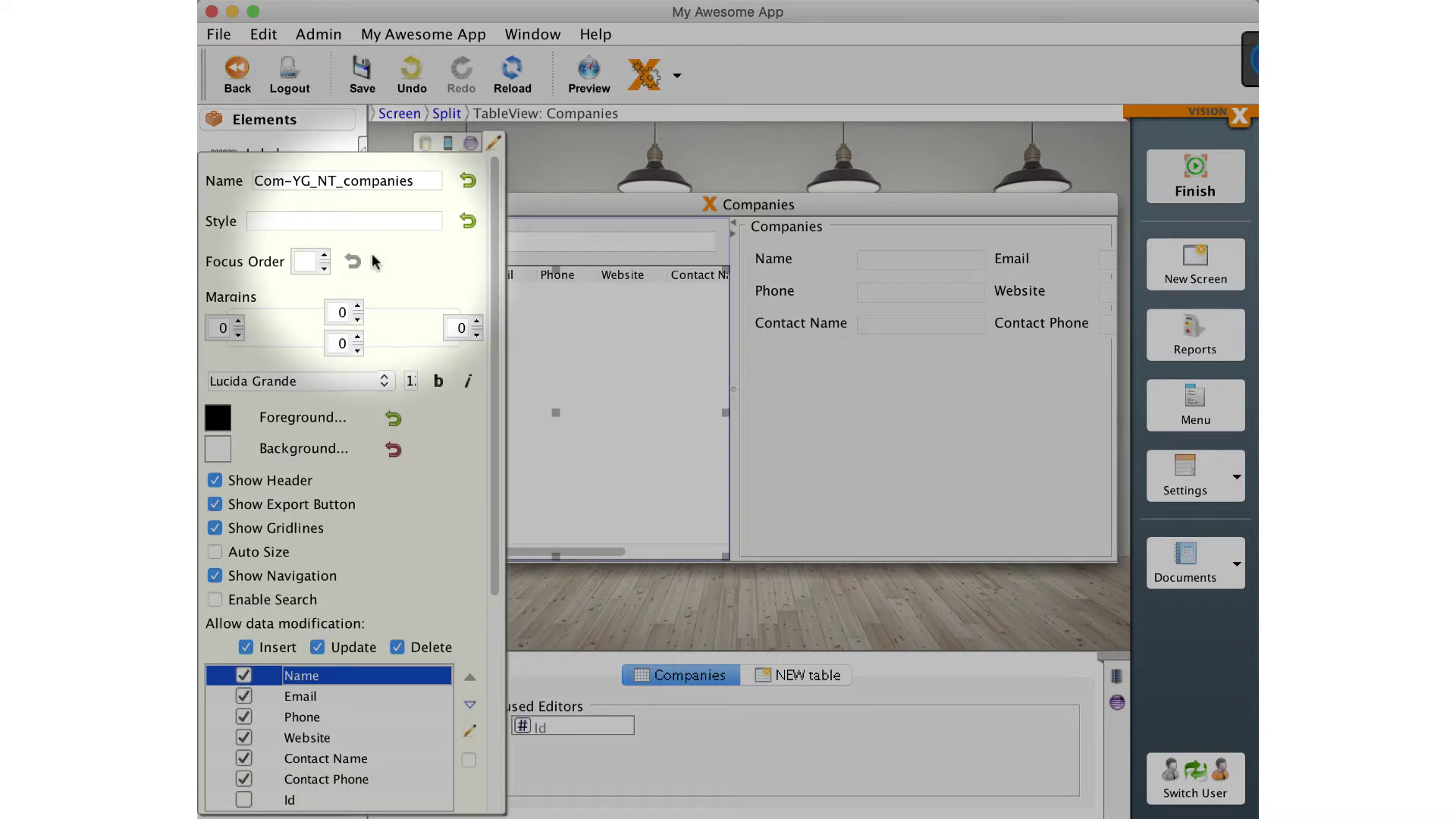
pyautogui.scroll(-2, 351, 620)
pyautogui.scroll(-1, 351, 620)
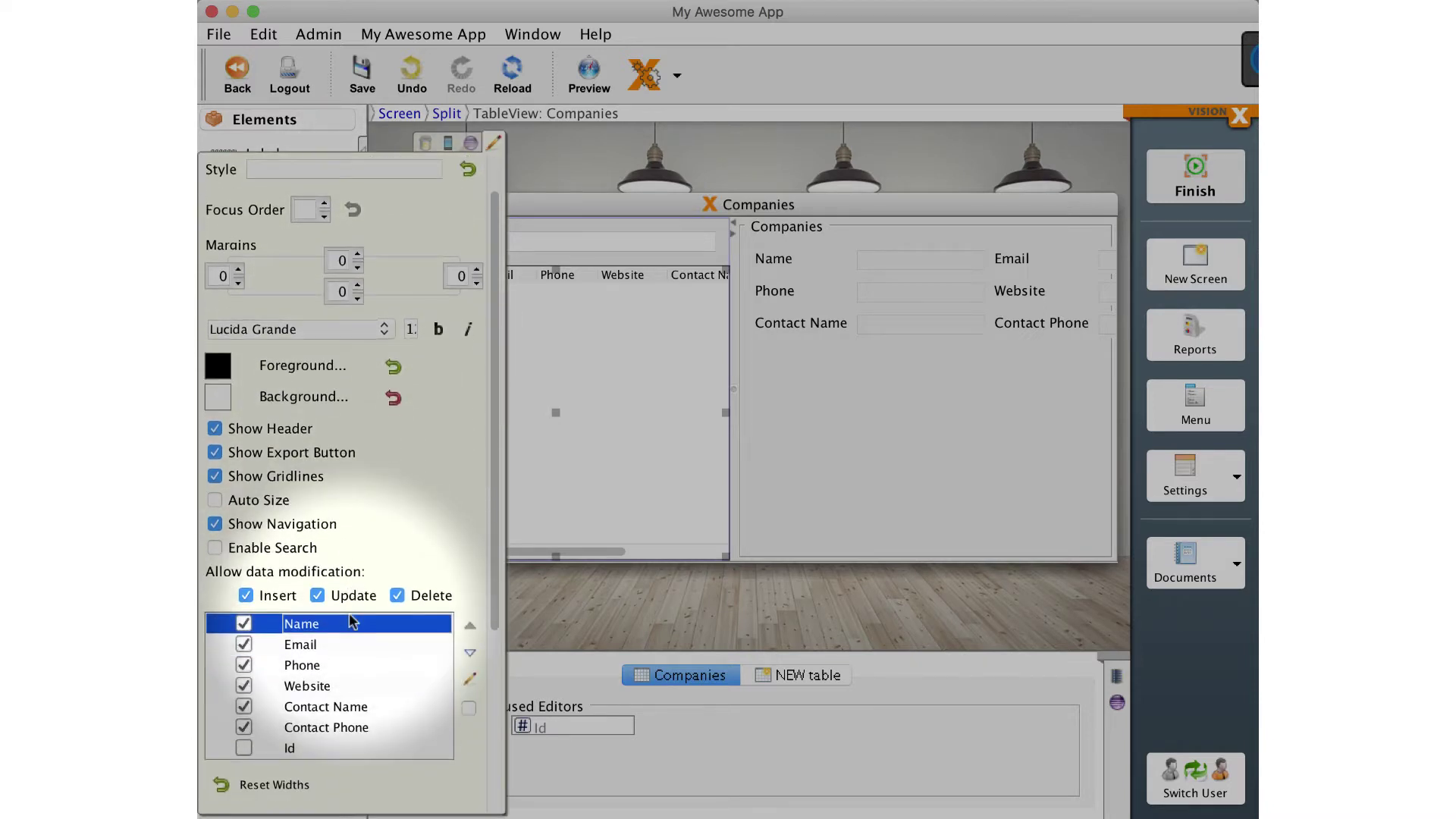
pyautogui.click(245, 688)
pyautogui.click(245, 708)
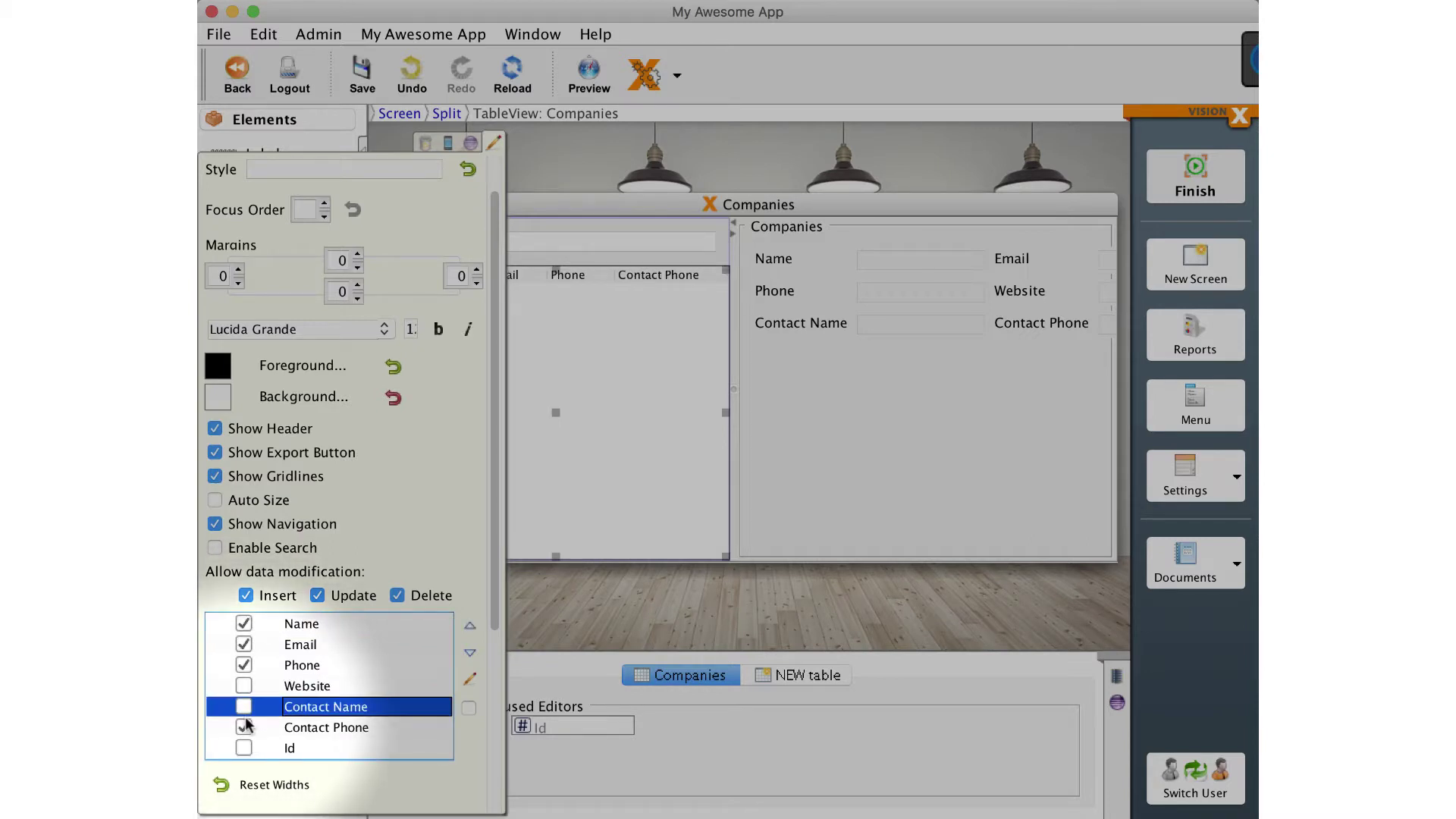
pyautogui.click(246, 727)
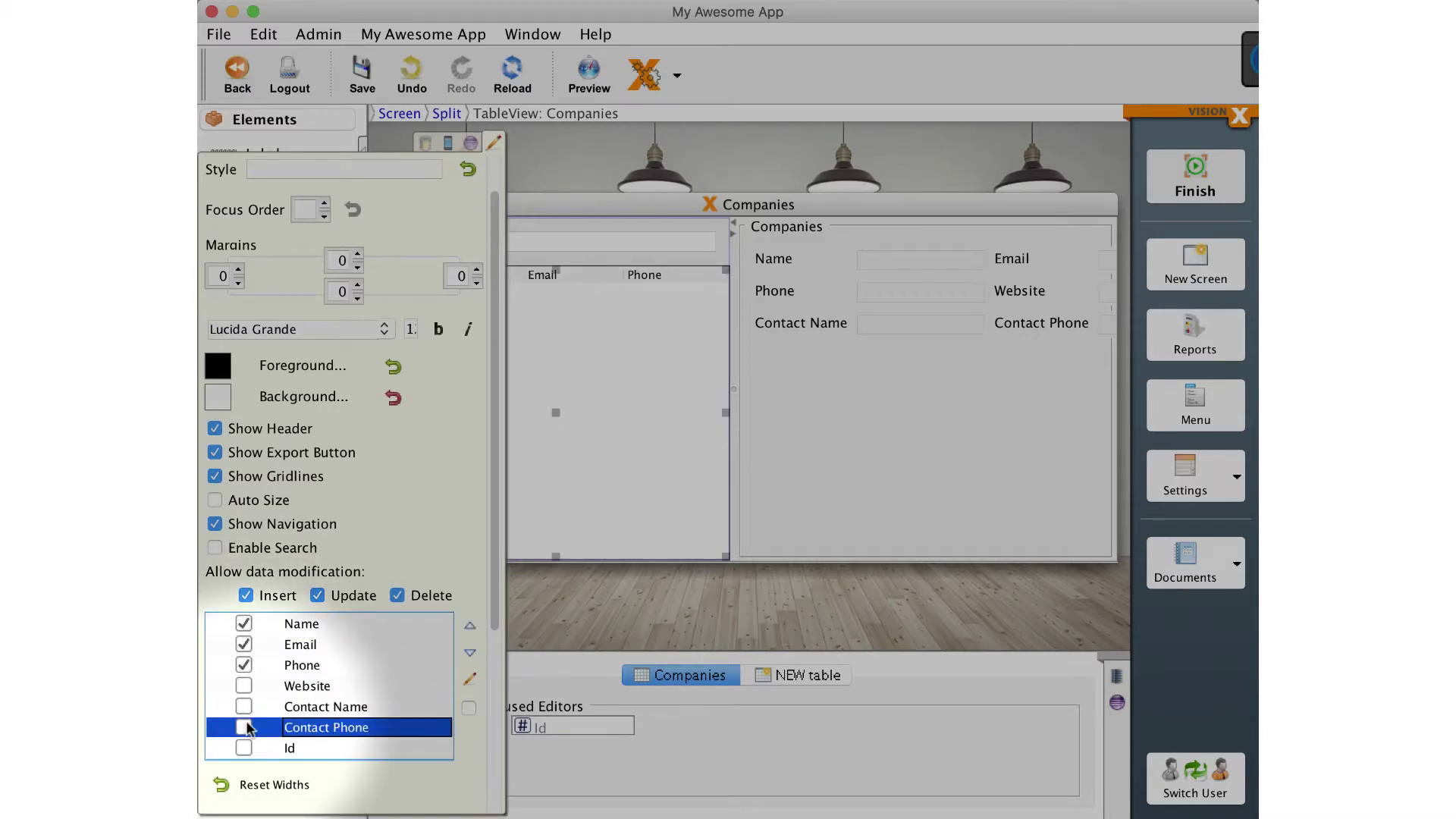
pyautogui.click(492, 146)
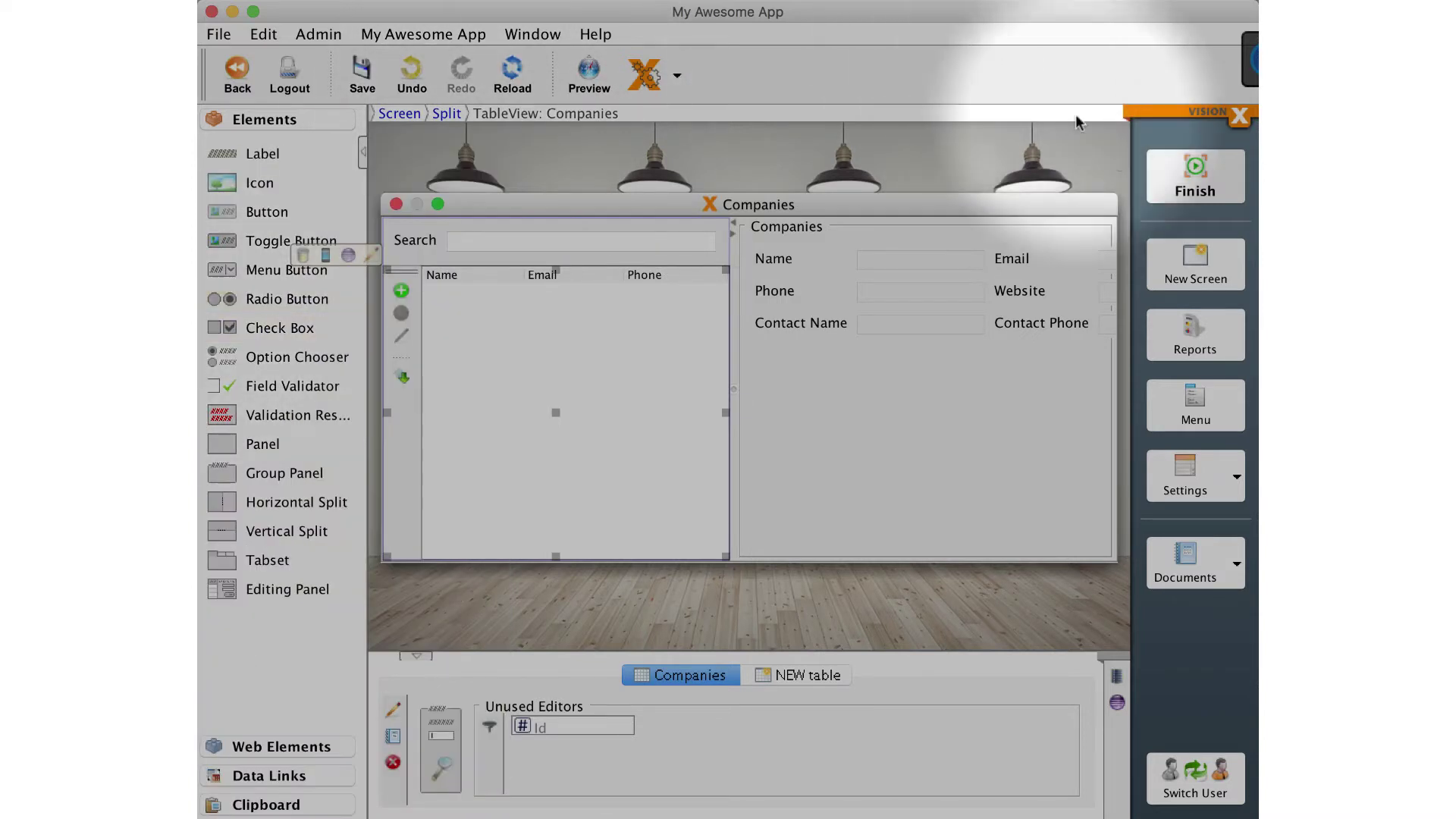
# Run the Companies screen and add a first company with name, e-mail, phone, website and contact details.
pyautogui.click(1196, 179)
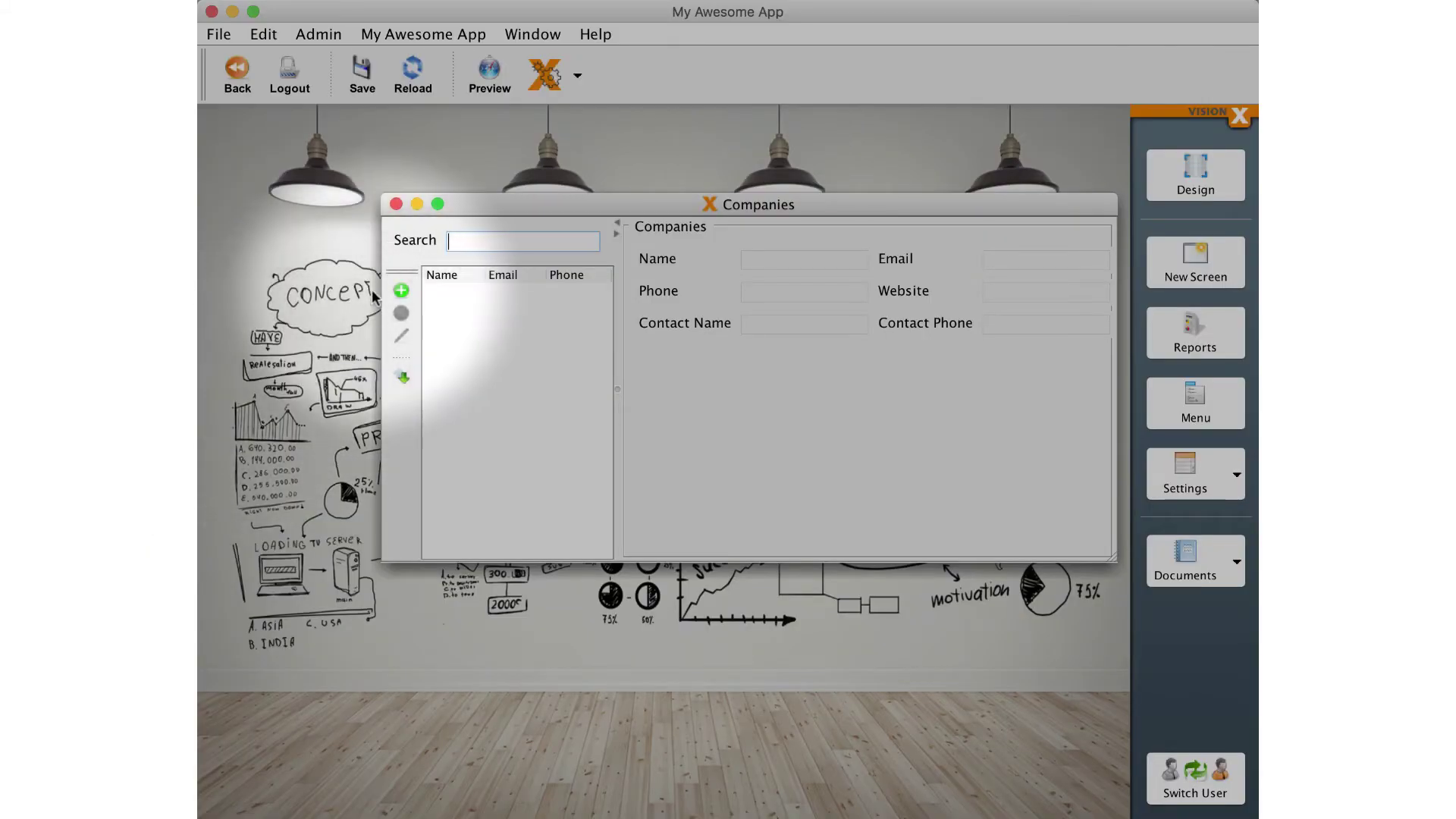
pyautogui.click(402, 290)
pyautogui.write('Jane Smith')
pyautogui.press('Tab')
pyautogui.press('Tab')
pyautogui.write('+1 3456 645')
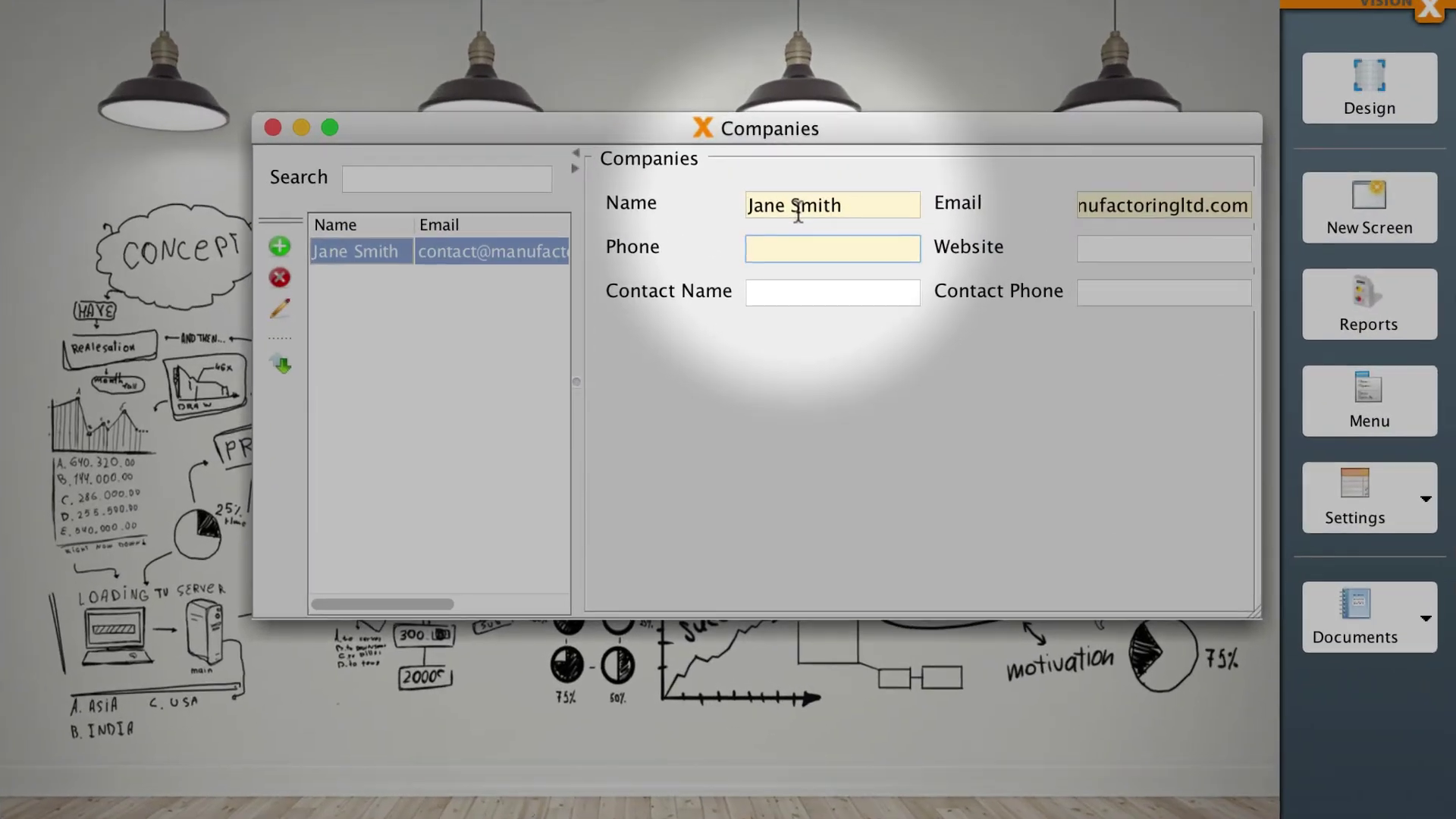
pyautogui.write('2')
pyautogui.press('Tab')
pyautogui.write('manufacturingltd.com')
pyautogui.press('Tab')
pyautogui.press('Tab')
pyautogui.write('+1 3456 4322')
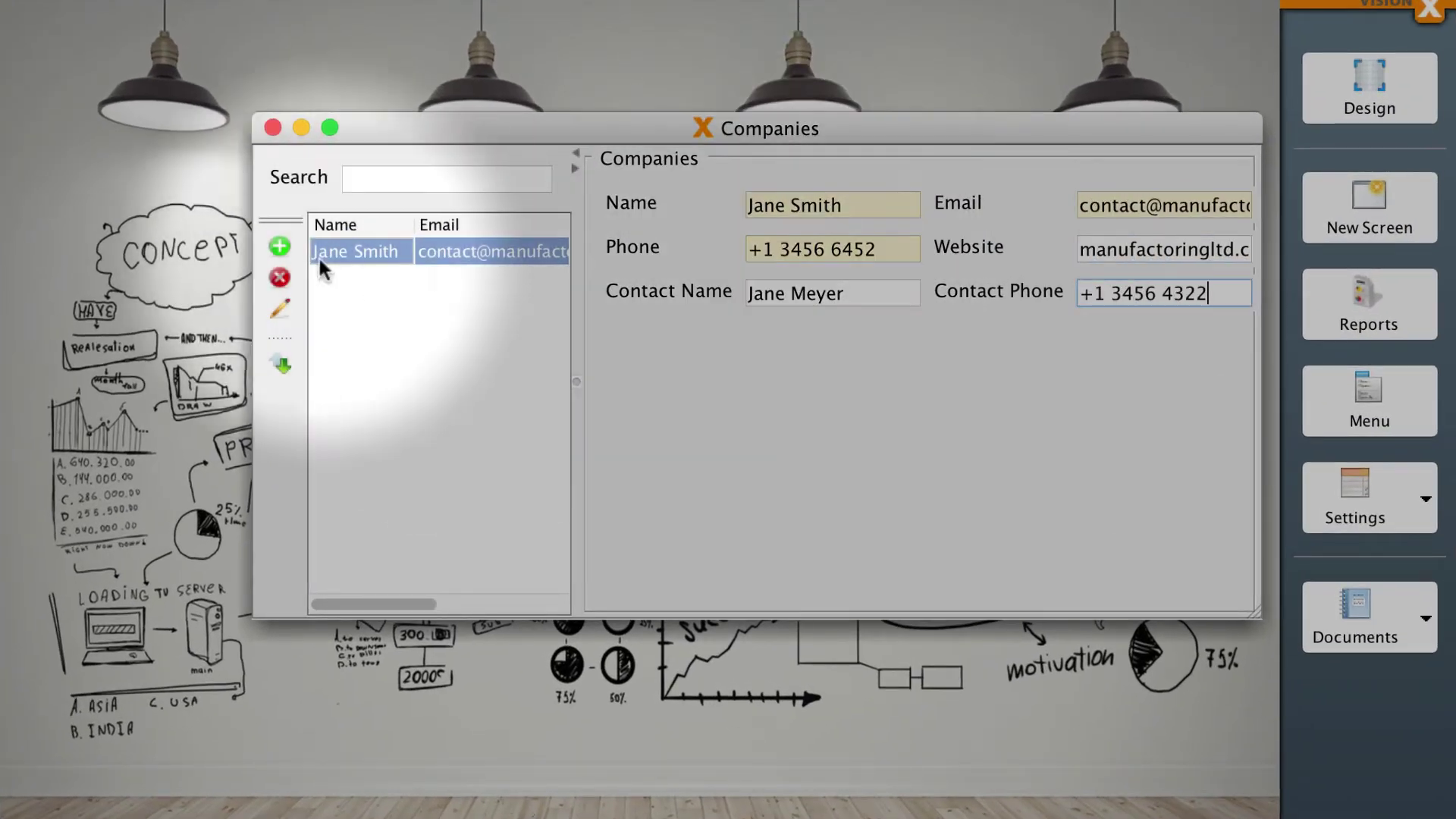
# Add a second company with its name, e-mail, phone and website.
pyautogui.click(280, 246)
pyautogui.press('Tab')
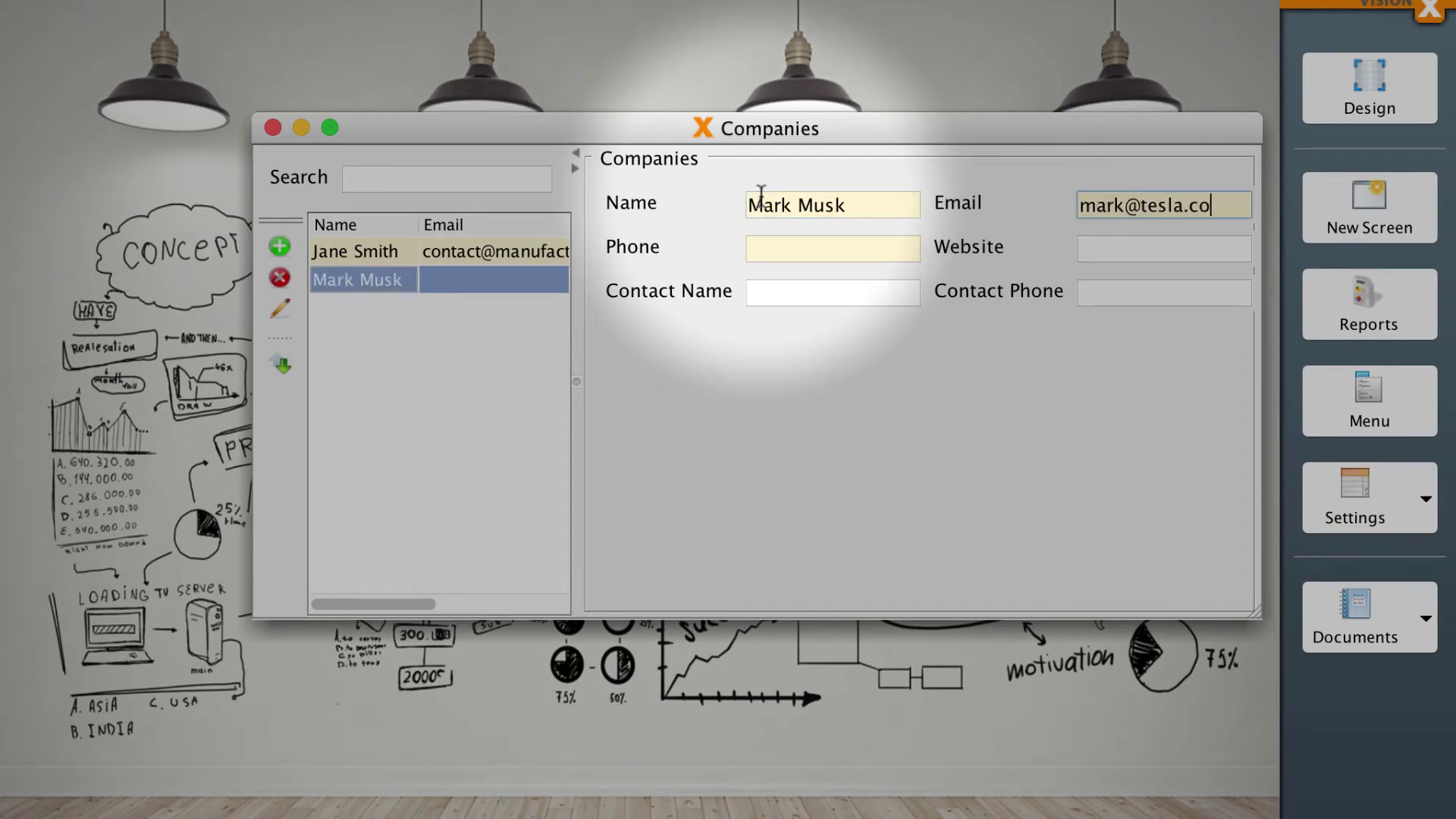
pyautogui.press('Tab')
pyautogui.write('+1 652 3232')
pyautogui.press('Tab')
pyautogui.write('tesla')
# Start a third company record with its name and e-mail.
pyautogui.hotkey('ctrl', 'n')
pyautogui.write('Frederick Doe')
pyautogui.press('Tab')
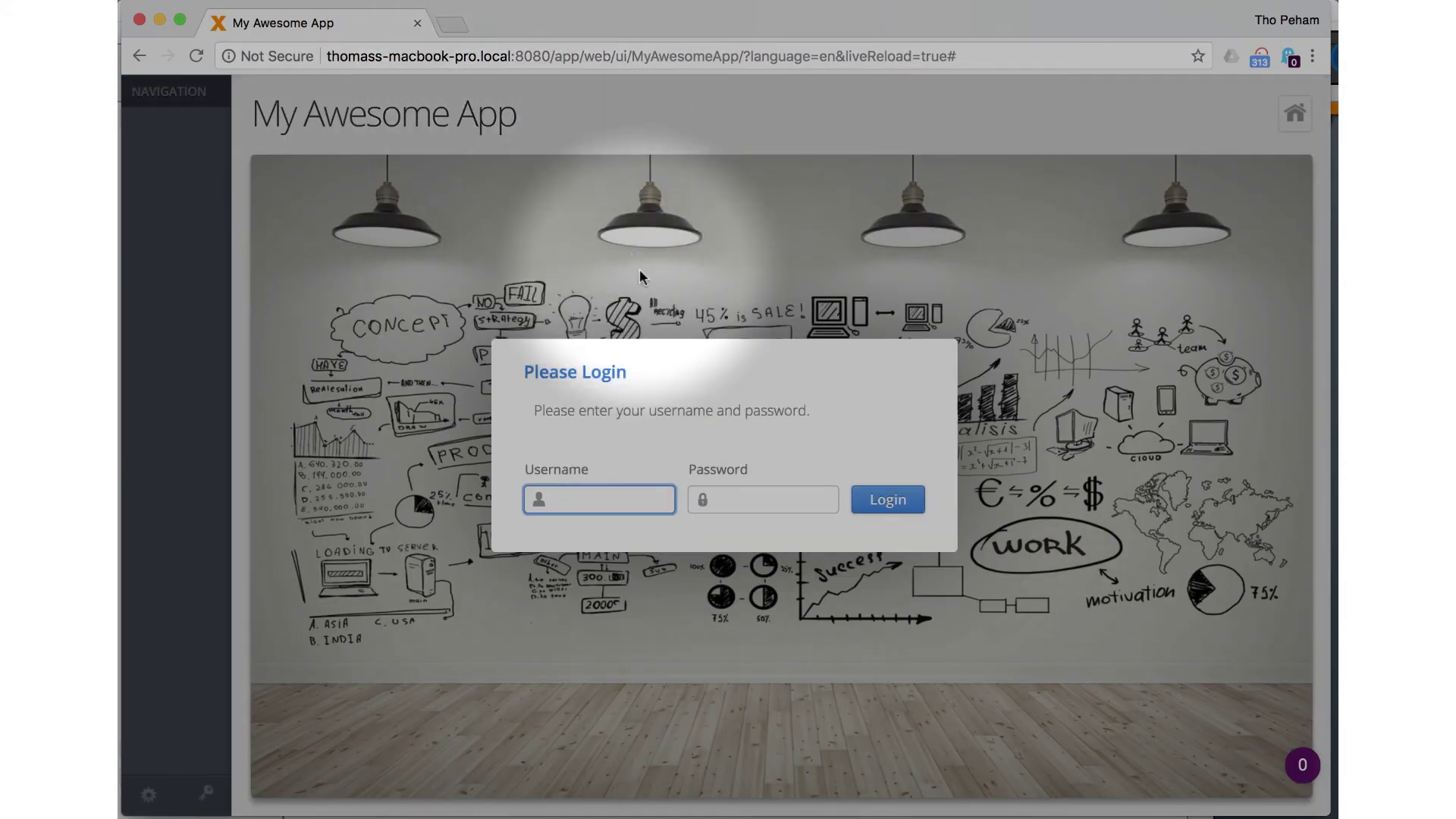
# Sign in to the web preview with the admin username and password.
pyautogui.write('admin')
pyautogui.press('Tab')
pyautogui.write('admin')
pyautogui.press('Return')
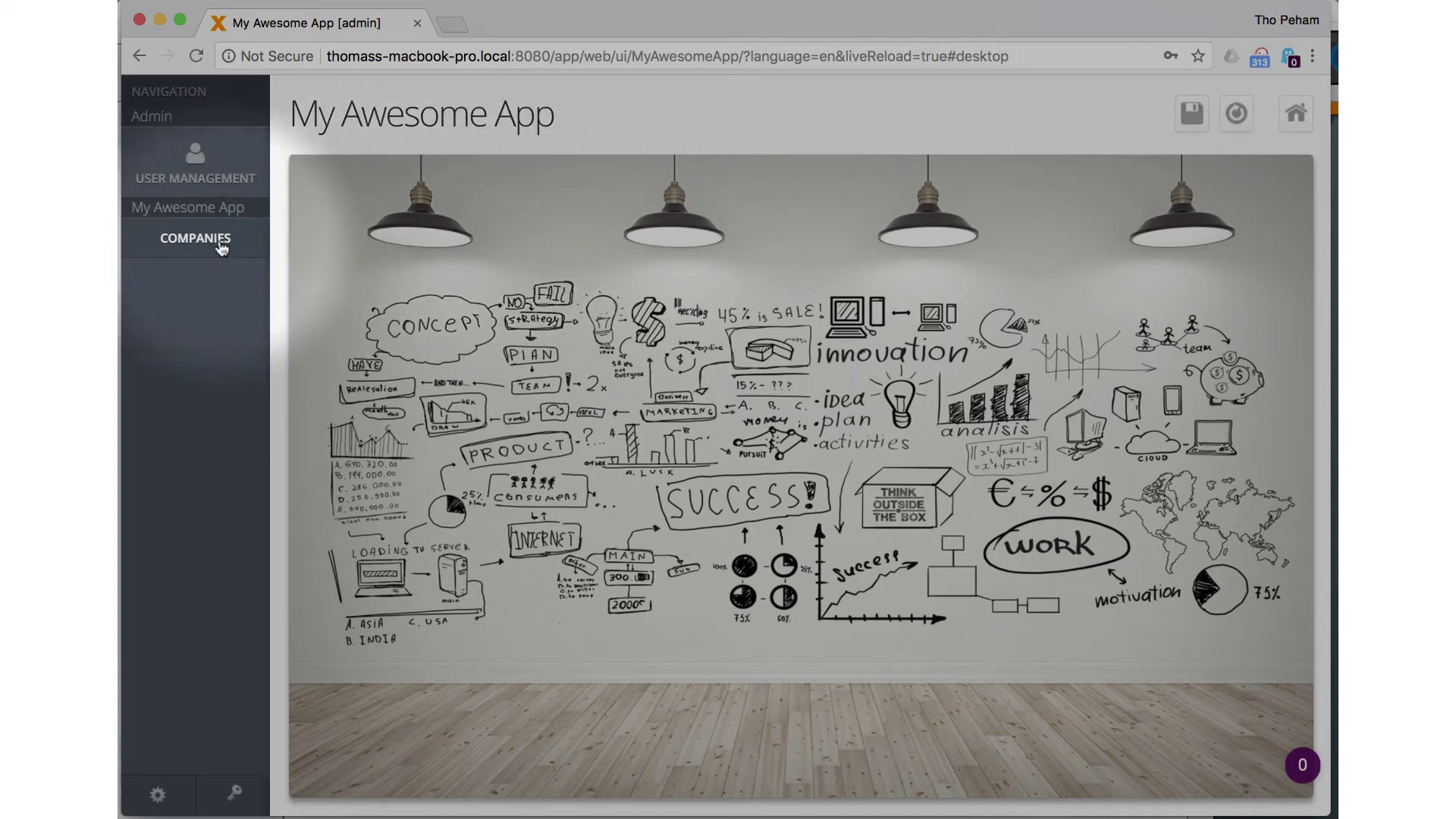
# Open Companies, look over the existing records and insert a new record after the first.
pyautogui.click(220, 243)
pyautogui.click(357, 282)
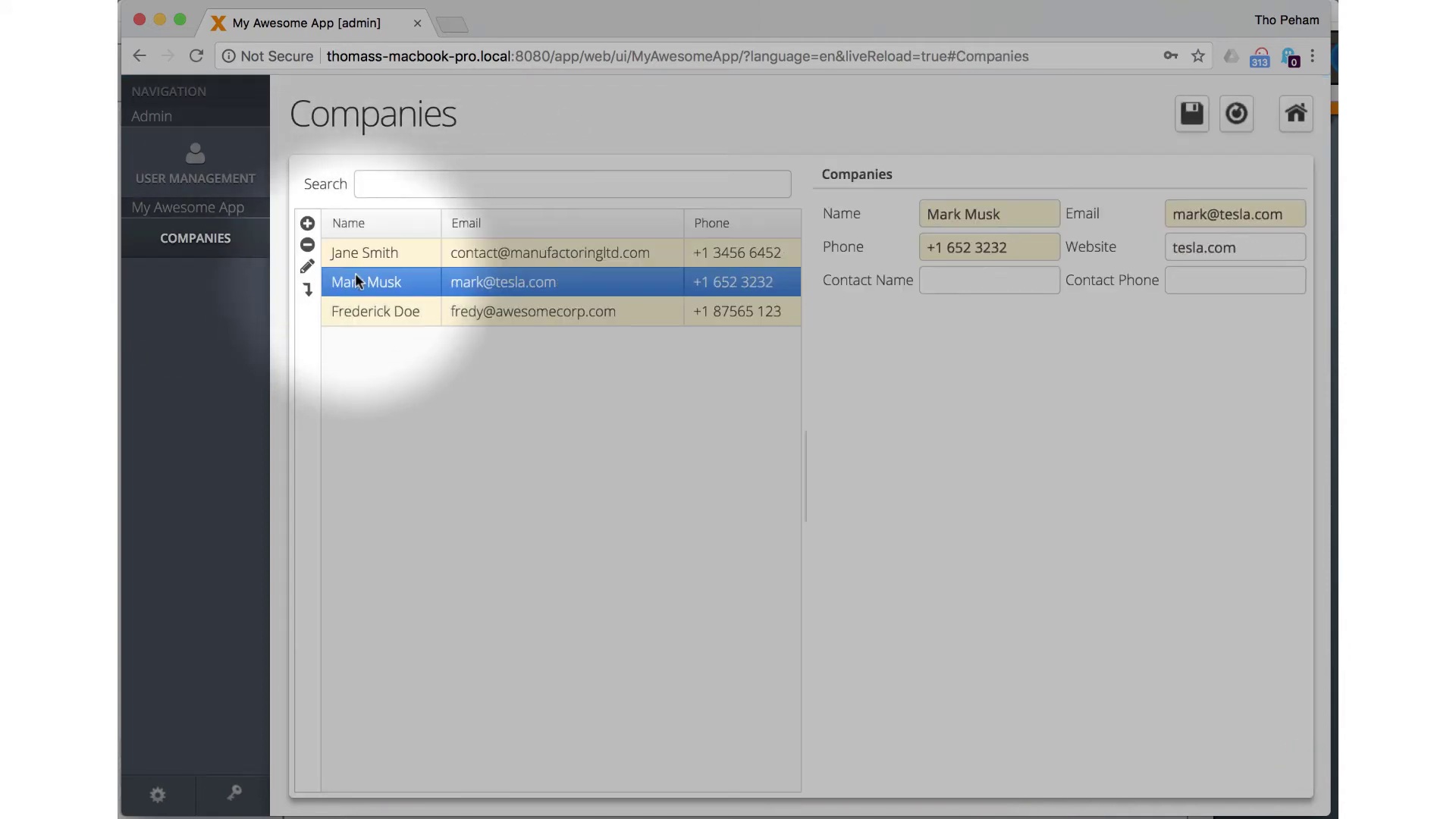
pyautogui.click(357, 311)
pyautogui.click(361, 252)
pyautogui.click(307, 223)
# Enter the new company's name, e-mail and phone number.
pyautogui.click(956, 215)
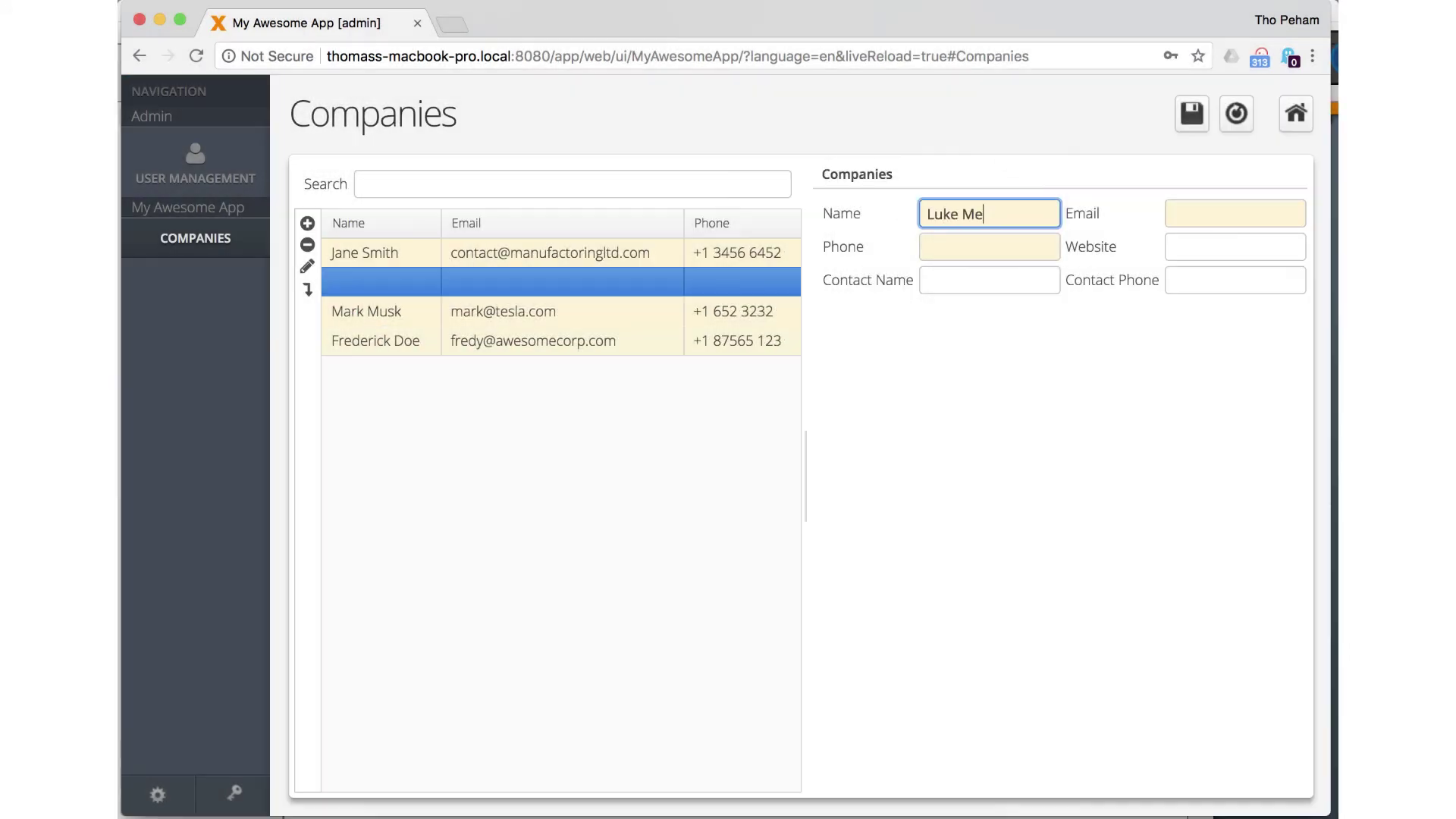
pyautogui.press('Tab')
pyautogui.press('Tab')
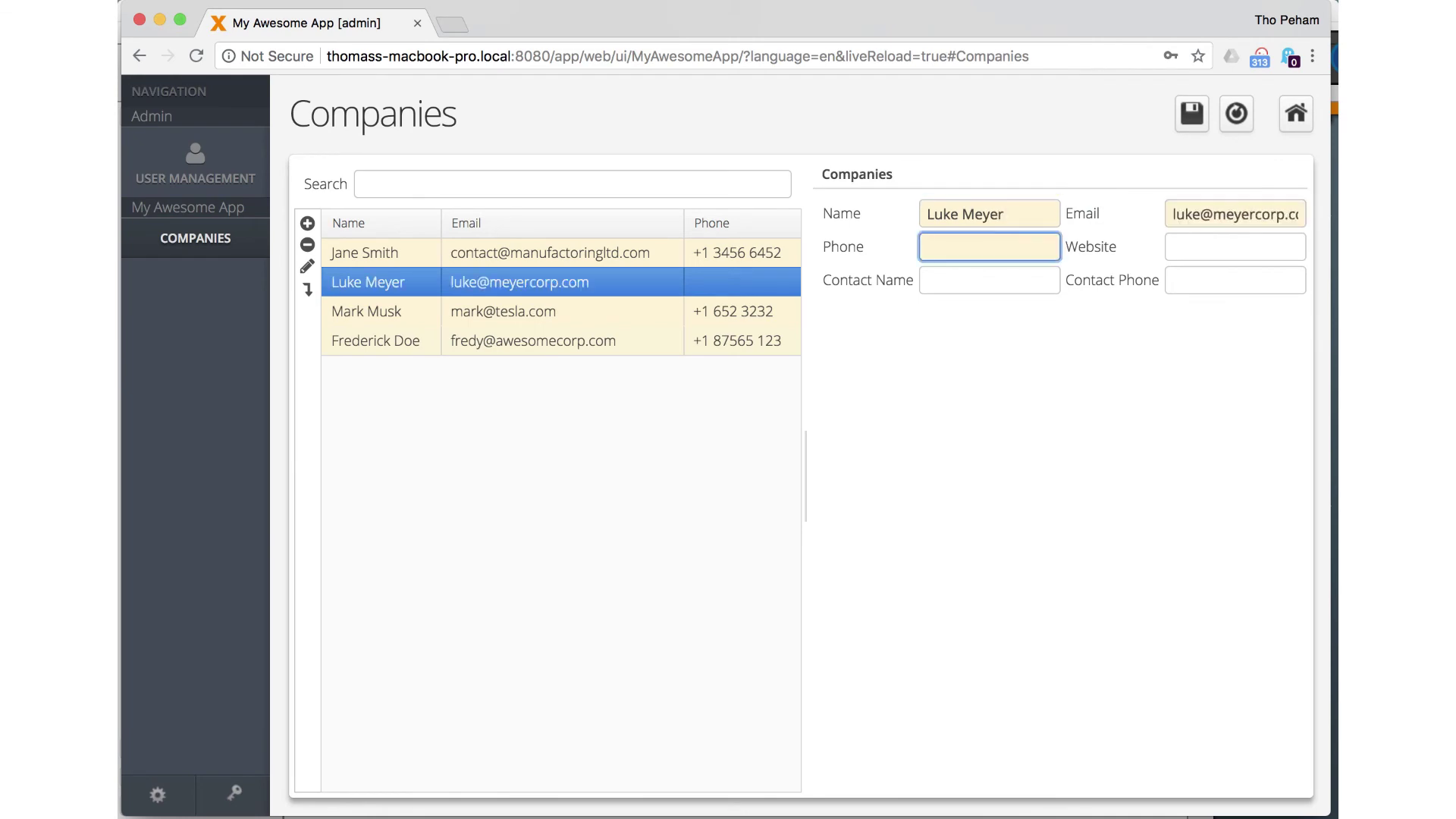
pyautogui.write('+1 32456')
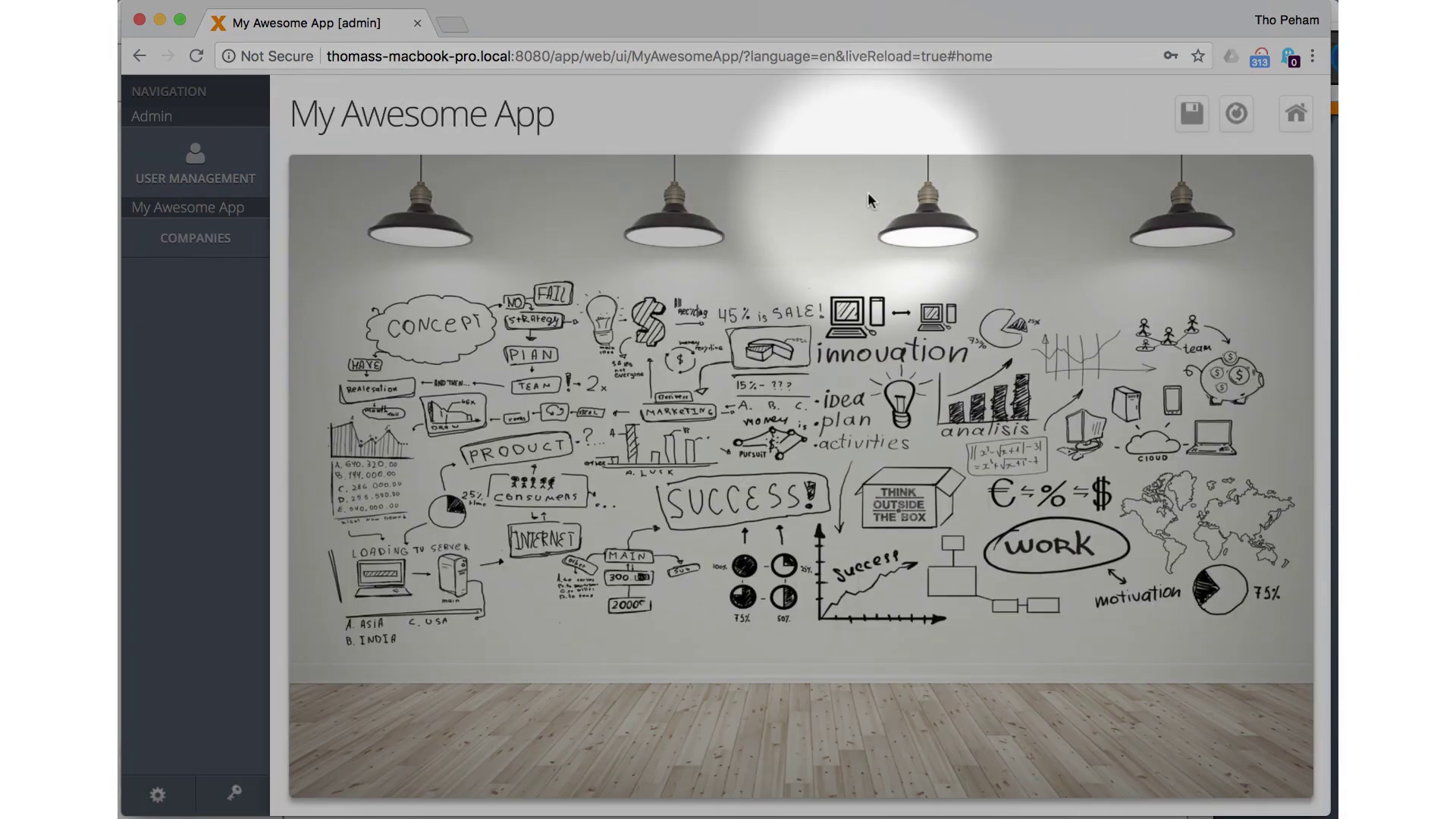